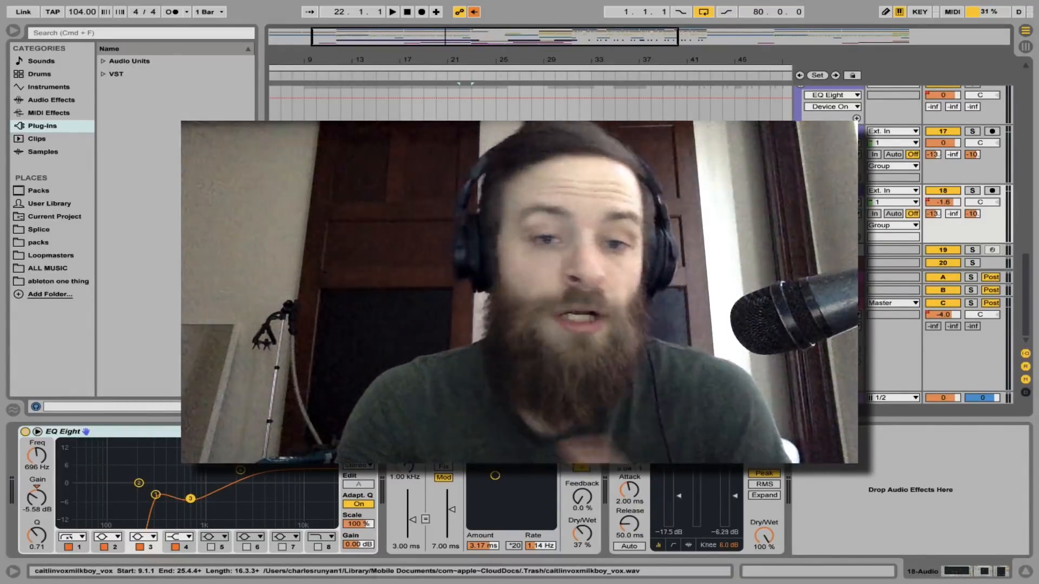
# Listen to the layered vocals in the full mix, around bar 22 and from the shorter vocal clips near bar 29
pyautogui.press('space')
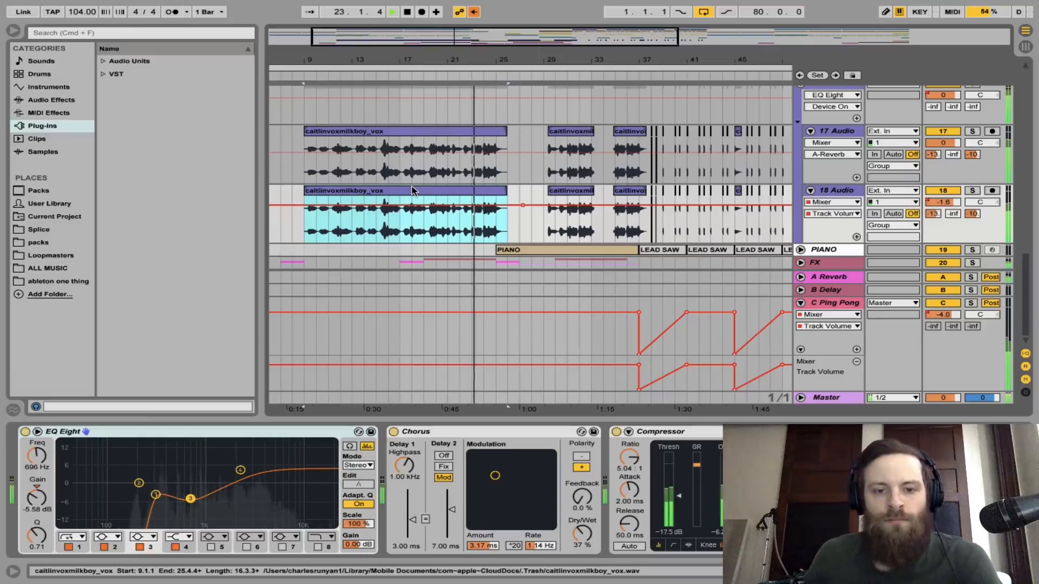
pyautogui.press('space')
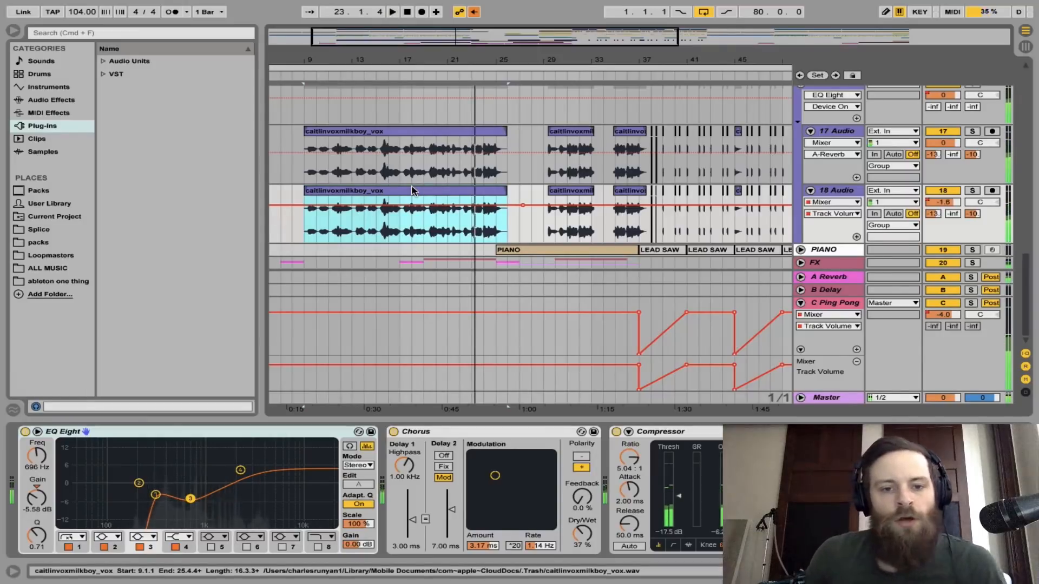
pyautogui.click(554, 226)
pyautogui.press('space')
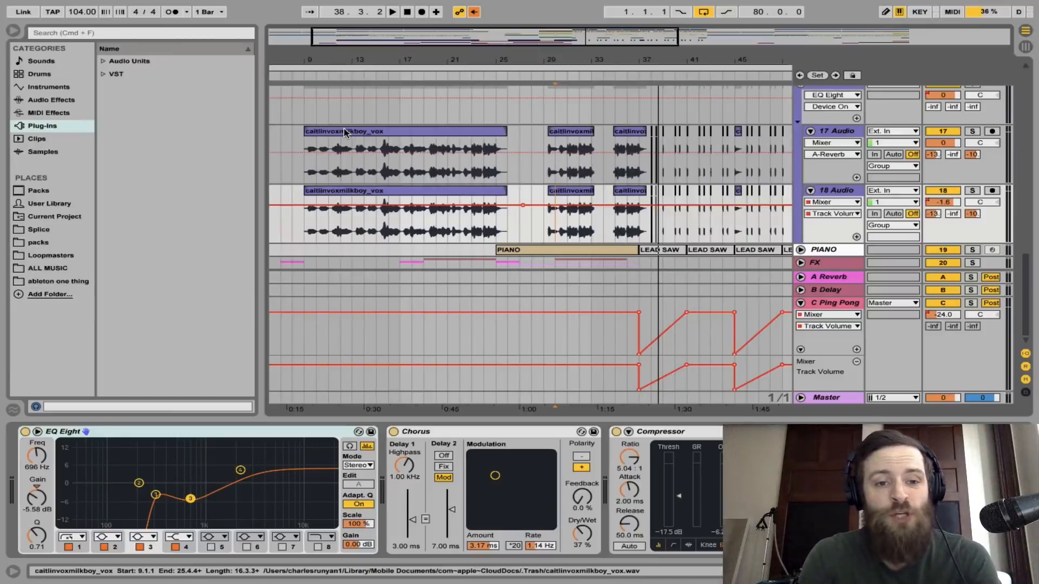
# Solo the 17 Audio vocal track and switch off its Compressor, Chorus and EQ Eight
pyautogui.click(343, 128)
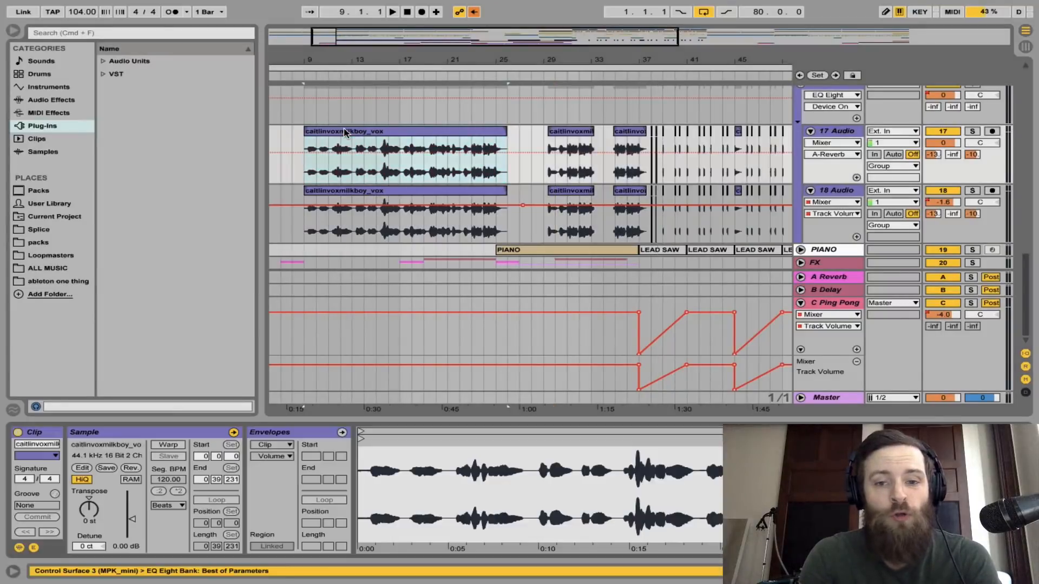
pyautogui.click(972, 131)
pyautogui.click(934, 132)
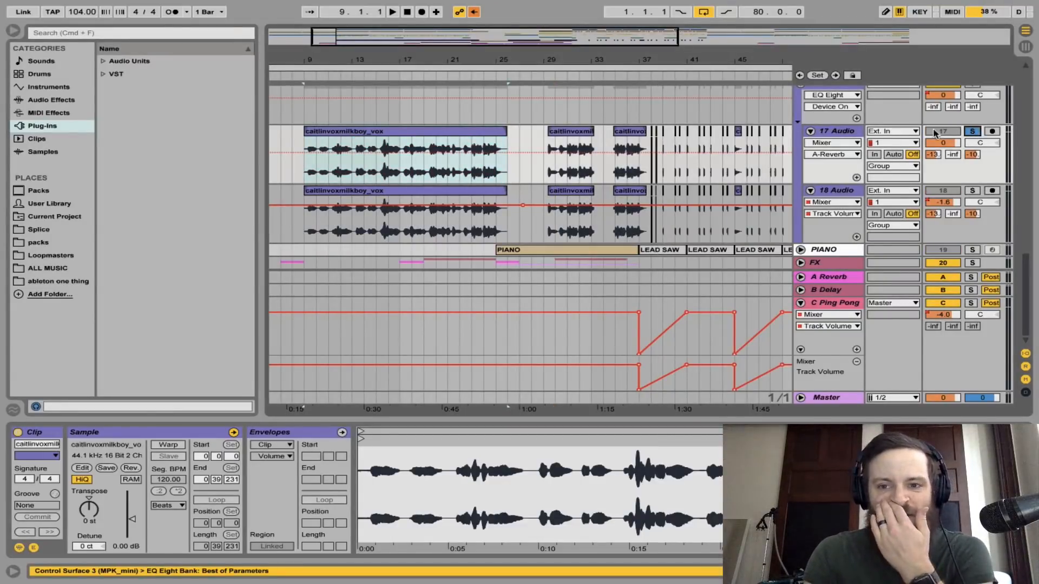
pyautogui.click(855, 131)
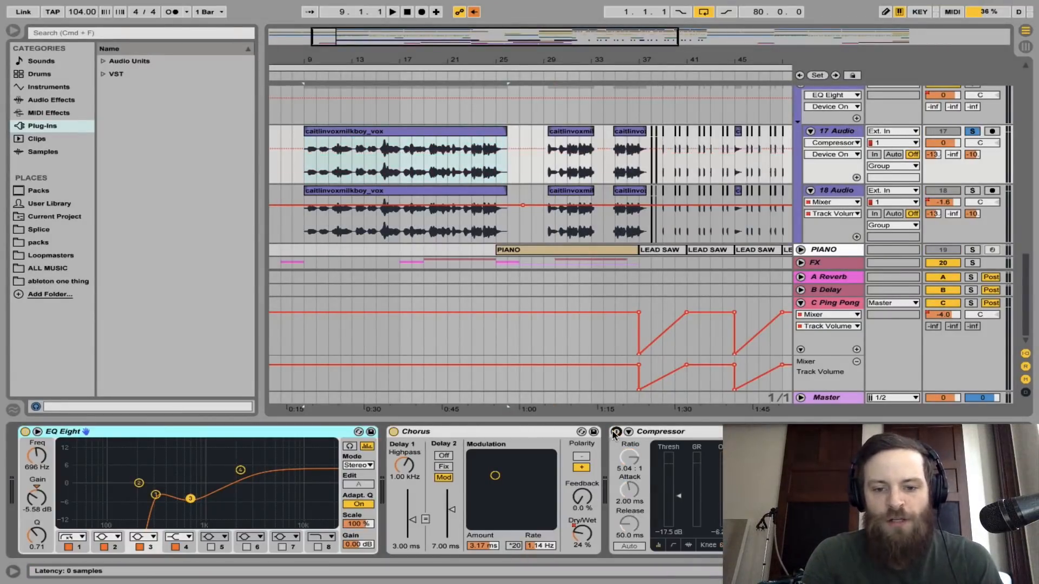
pyautogui.click(393, 431)
pyautogui.click(25, 431)
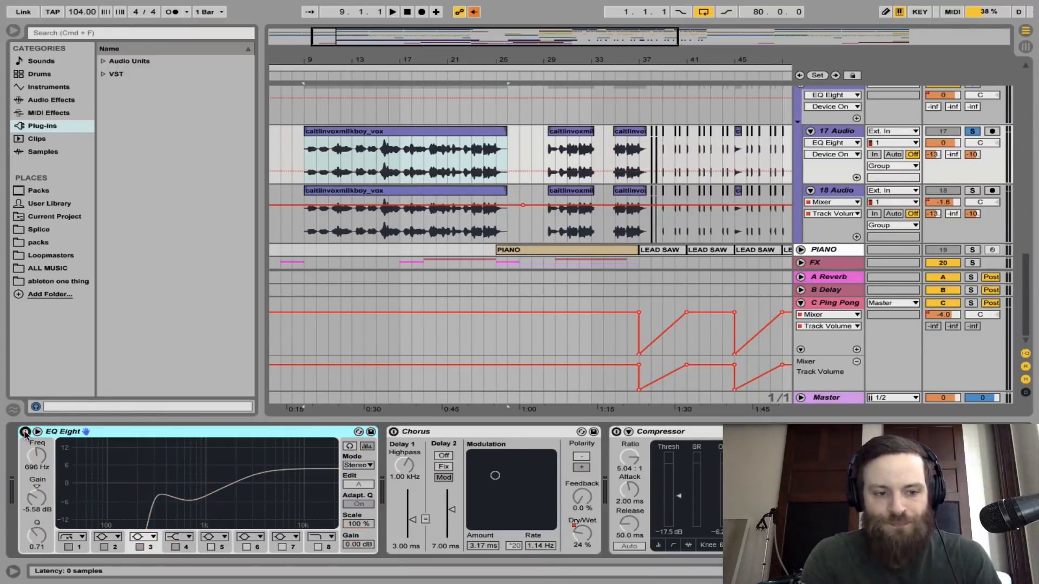
# Disable all sends on the 17 Audio track in the Session View and return to the Arrangement View
pyautogui.press('Tab')
pyautogui.rightClick(564, 286)
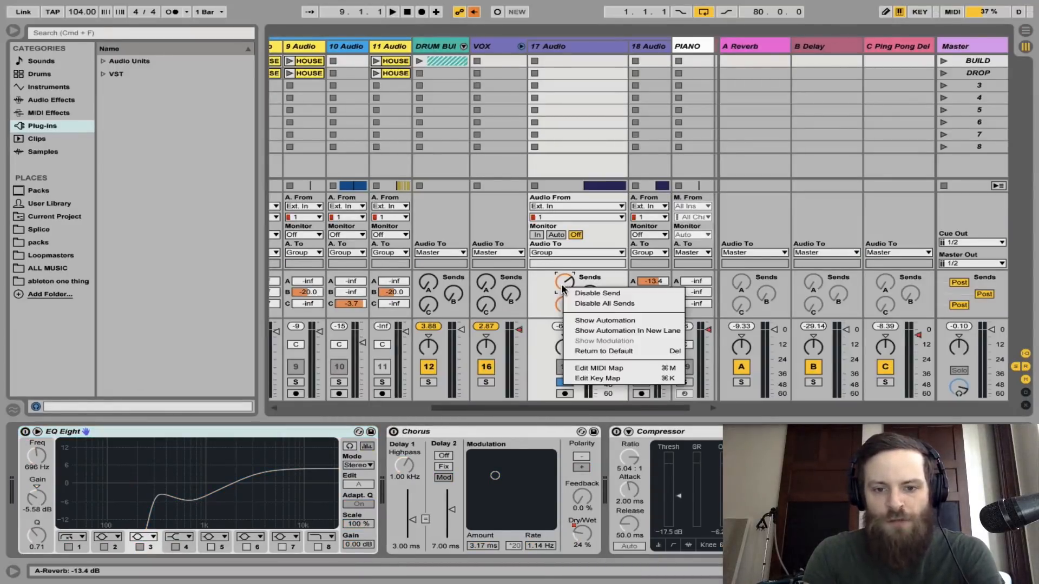
pyautogui.click(615, 305)
pyautogui.press('Tab')
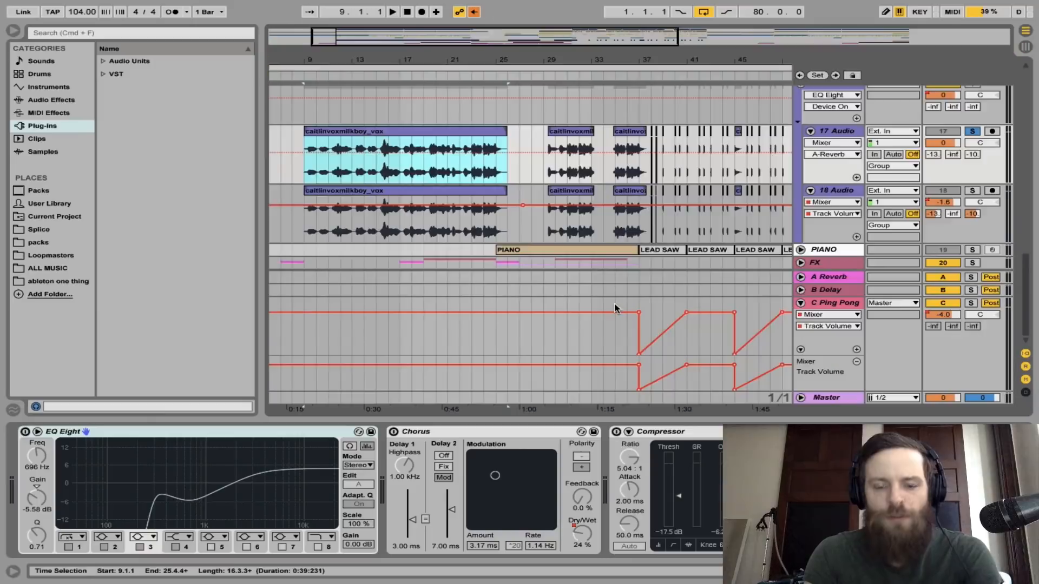
# Listen to the unprocessed vocal clip on 17 Audio from bar 9 and show the track's device chain
pyautogui.doubleClick(344, 133)
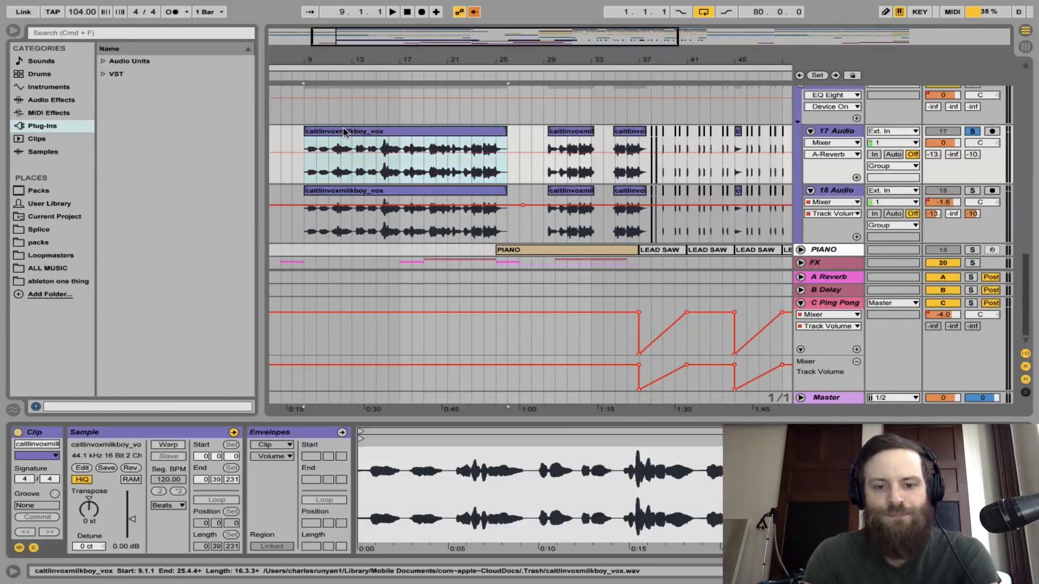
pyautogui.press('space')
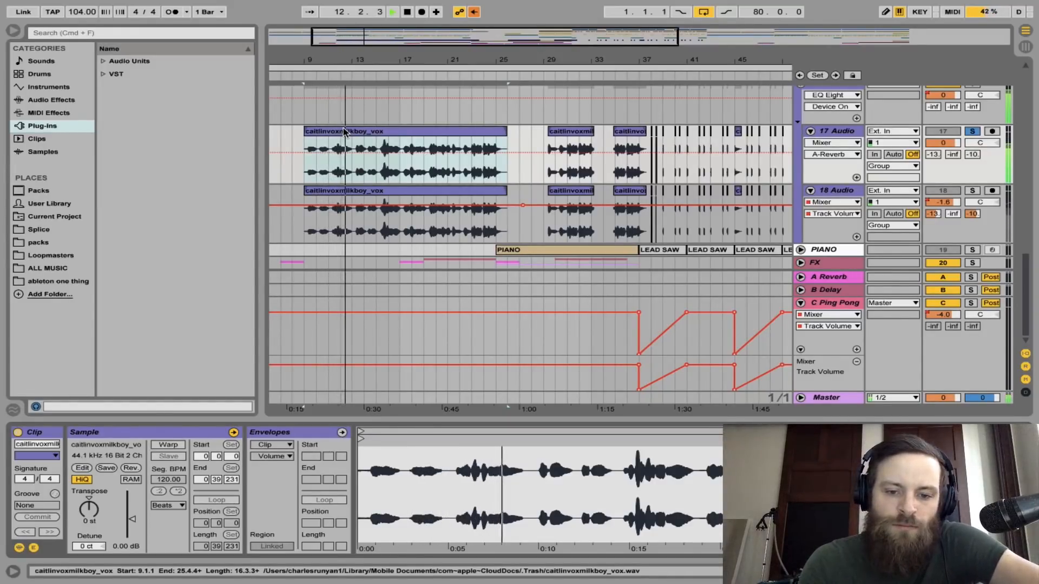
pyautogui.press('space')
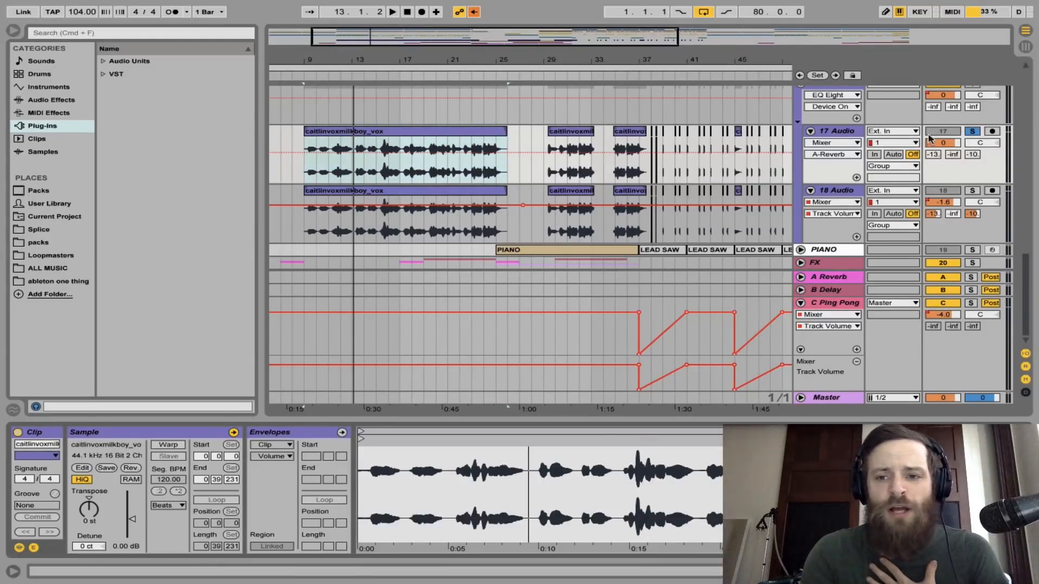
pyautogui.click(846, 131)
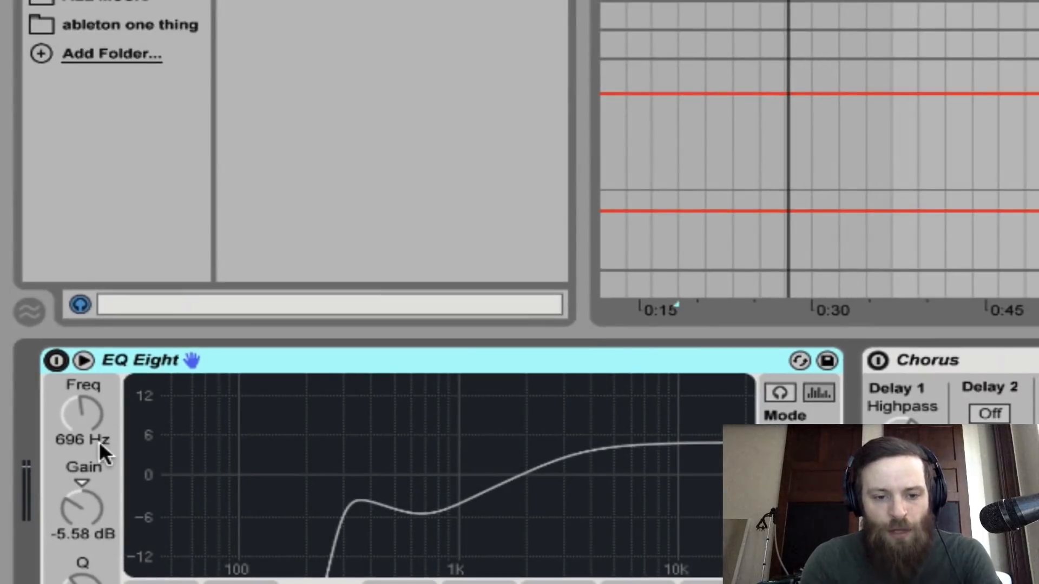
pyautogui.press('space')
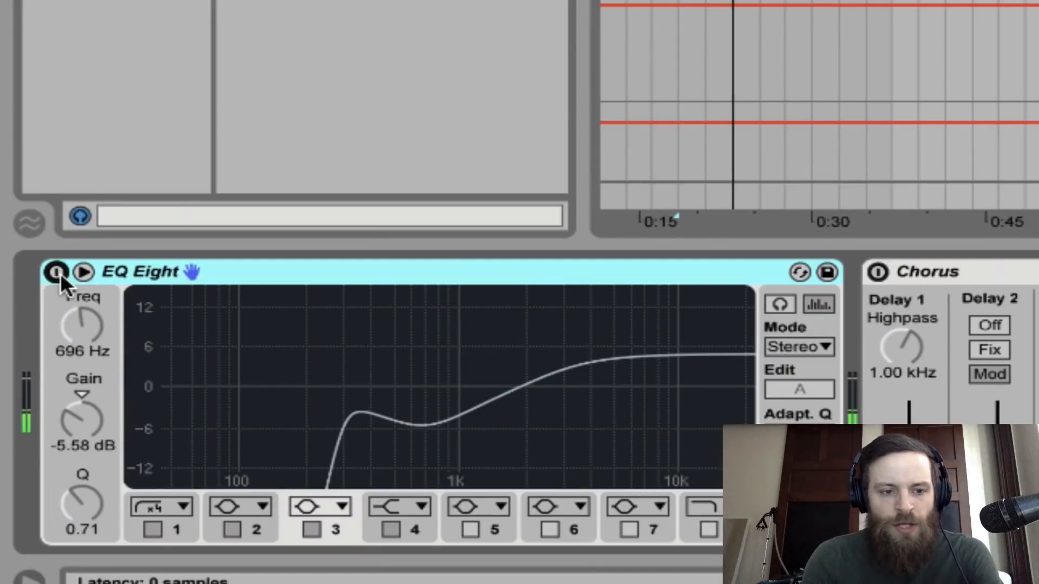
pyautogui.press('space')
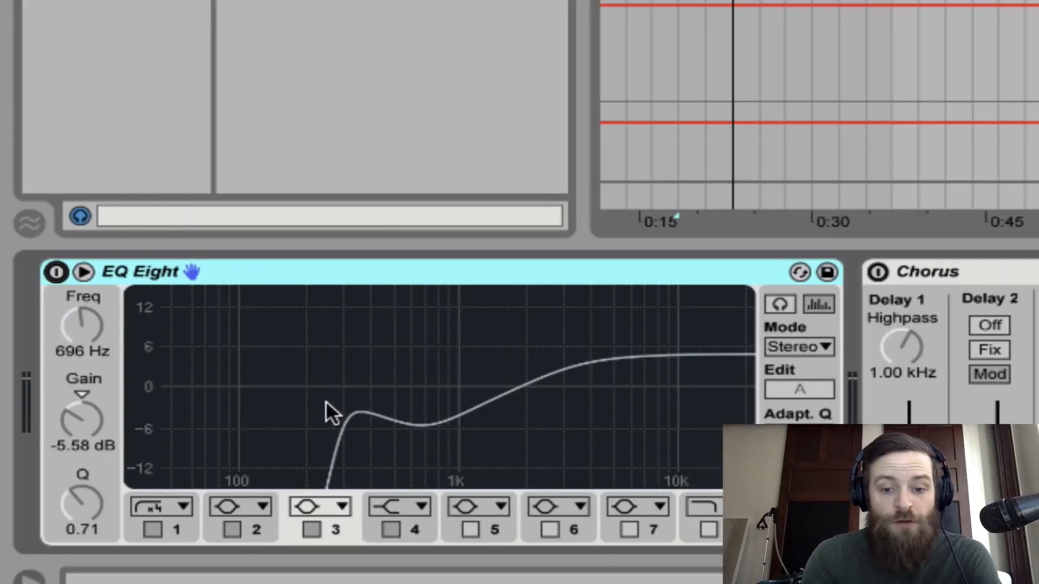
# Turn on EQ Eight and set band 1 to 264 Hz, band 3 to 646 Hz at -2.85 dB, and band 4 to 2.37 kHz at 6.07 dB
pyautogui.click(54, 273)
pyautogui.press('space')
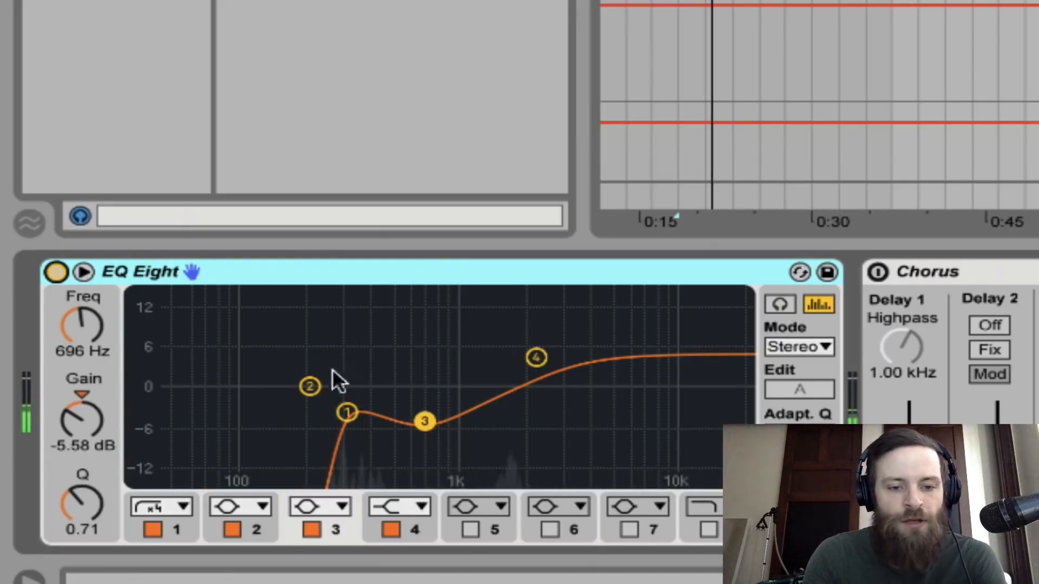
pyautogui.moveTo(352, 413)
pyautogui.mouseDown()
pyautogui.moveTo(255, 393)
pyautogui.moveTo(335, 412)
pyautogui.mouseUp()
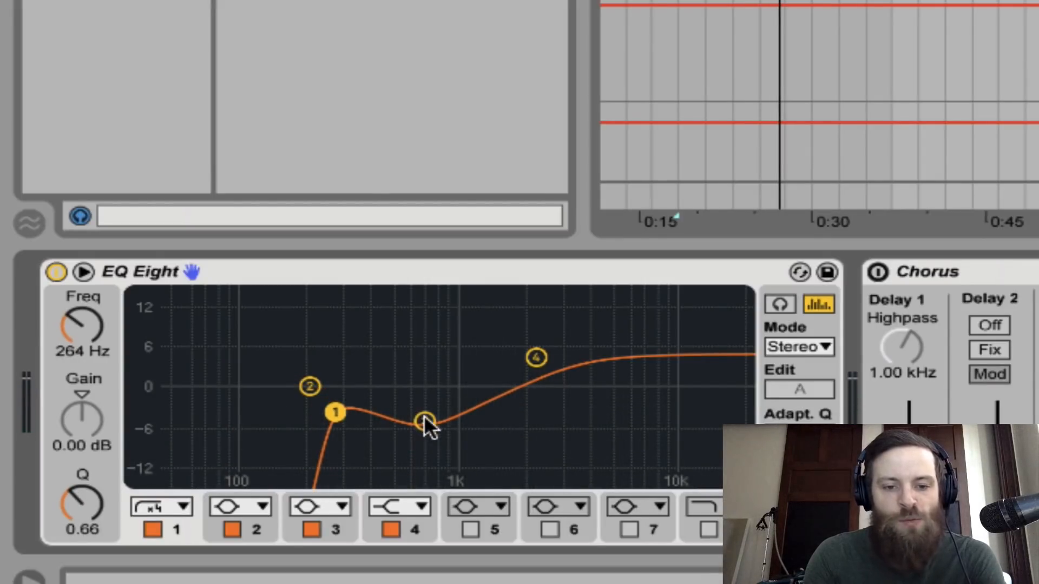
pyautogui.moveTo(423, 417)
pyautogui.mouseDown()
pyautogui.moveTo(421, 316)
pyautogui.moveTo(417, 411)
pyautogui.moveTo(415, 400)
pyautogui.mouseUp()
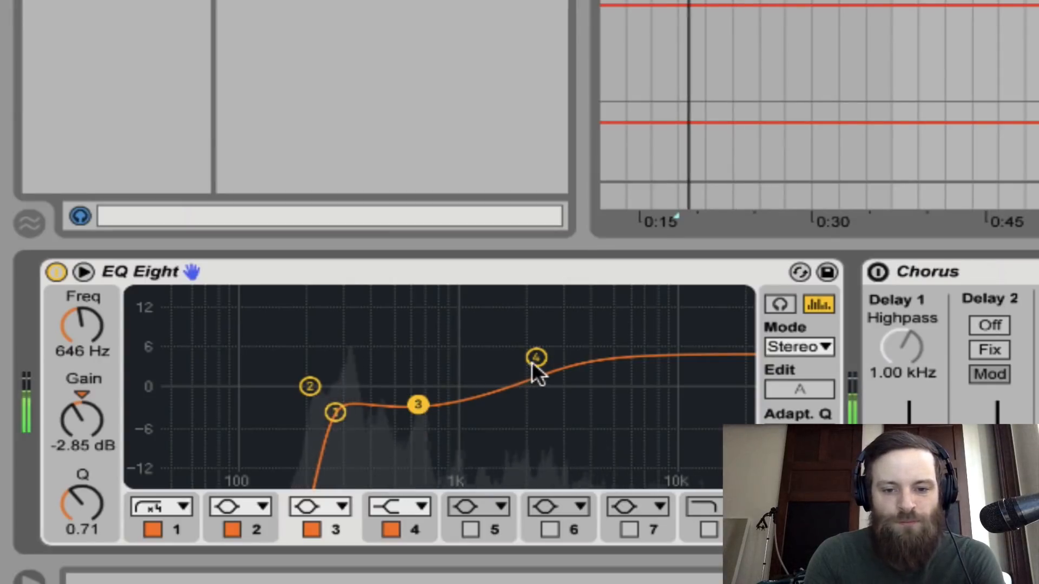
pyautogui.moveTo(534, 359)
pyautogui.mouseDown()
pyautogui.moveTo(532, 338)
pyautogui.moveTo(537, 350)
pyautogui.mouseUp()
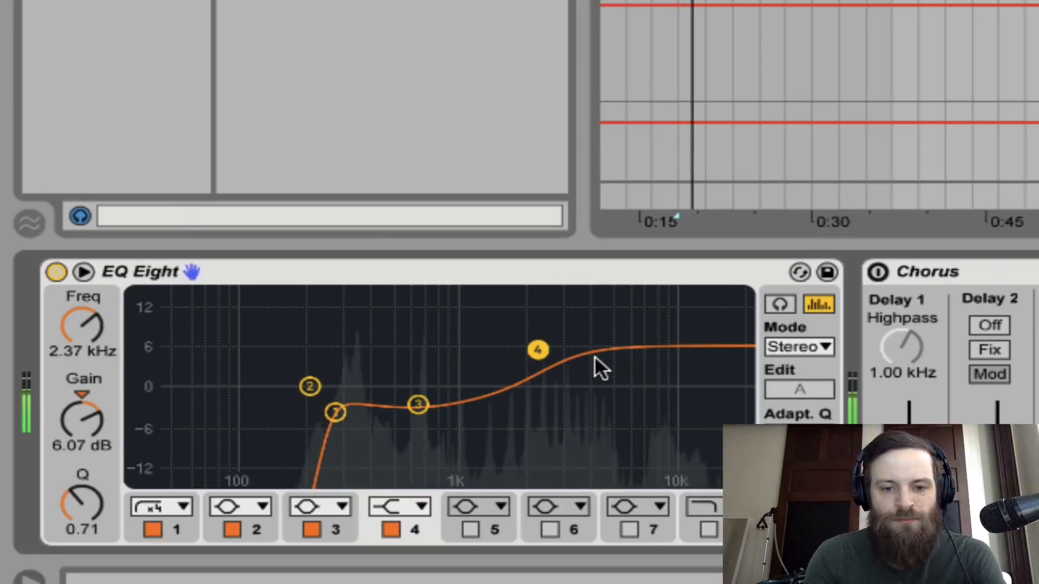
pyautogui.press('space')
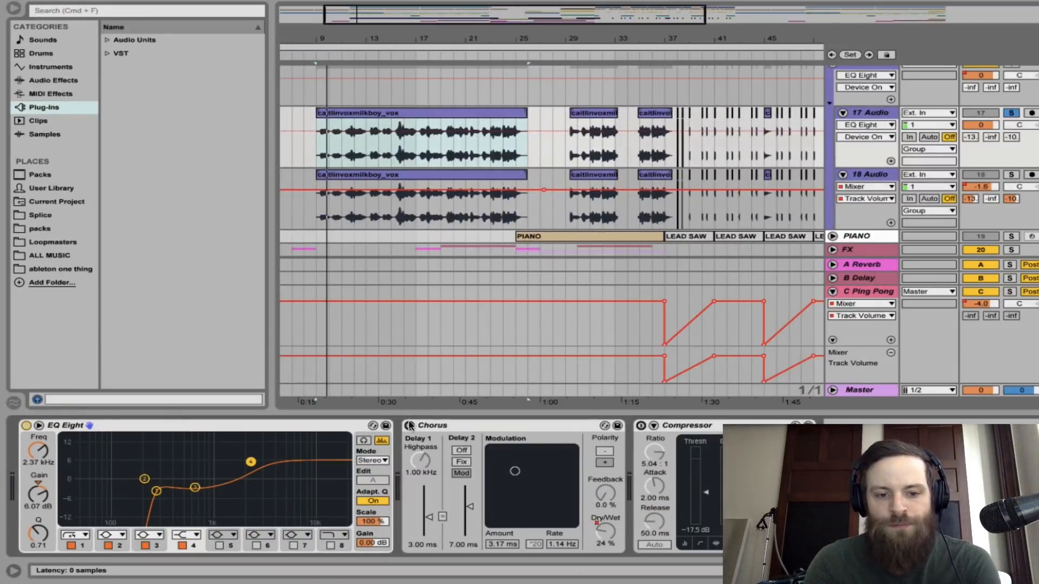
# Turn on the Chorus and Compressor on 17 Audio during playback, comparing the sound with the Compressor off and on
pyautogui.click(409, 425)
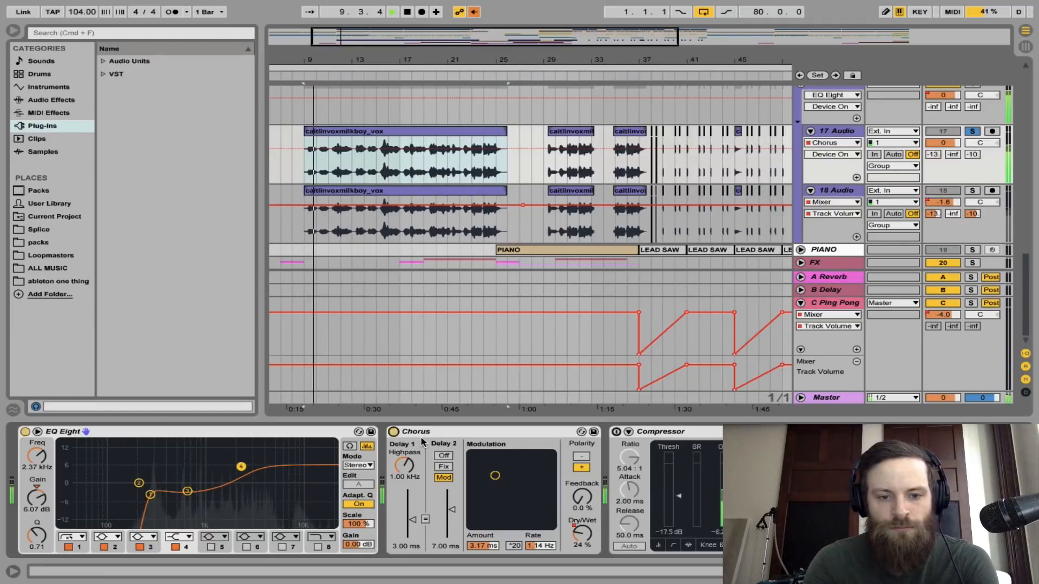
pyautogui.press('space')
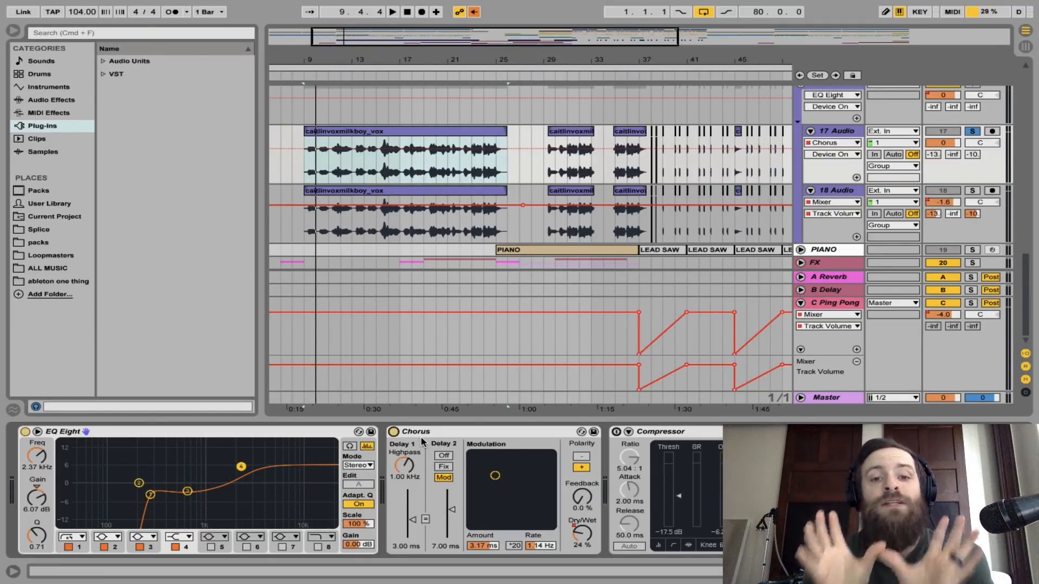
pyautogui.click(615, 432)
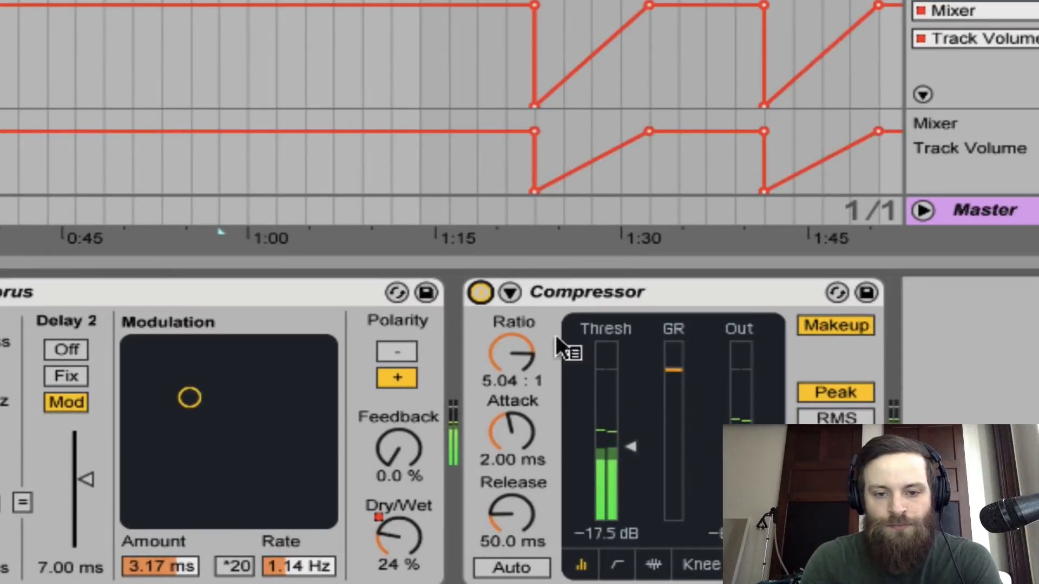
pyautogui.click(482, 291)
pyautogui.click(481, 291)
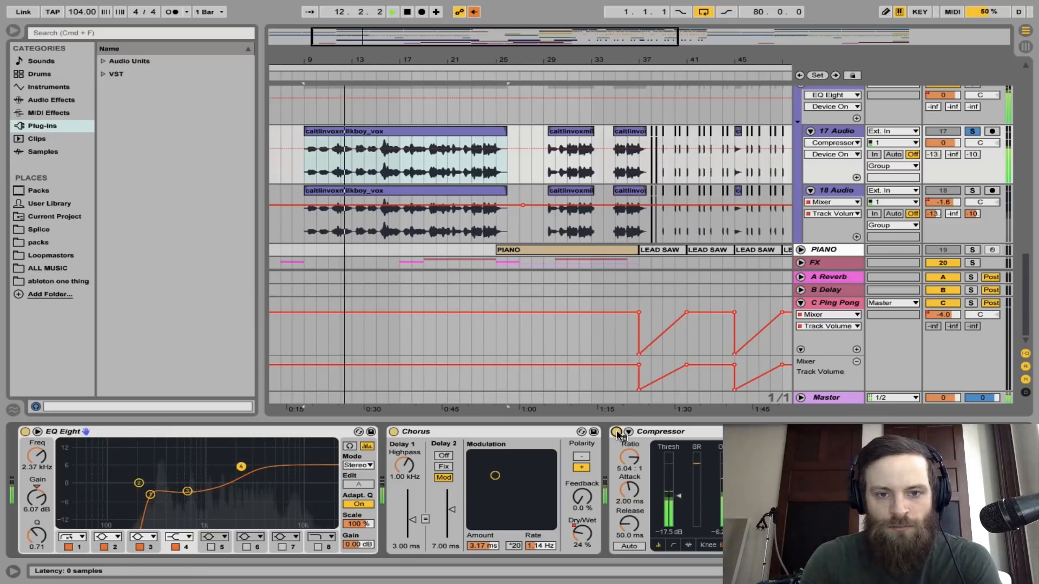
pyautogui.press('space')
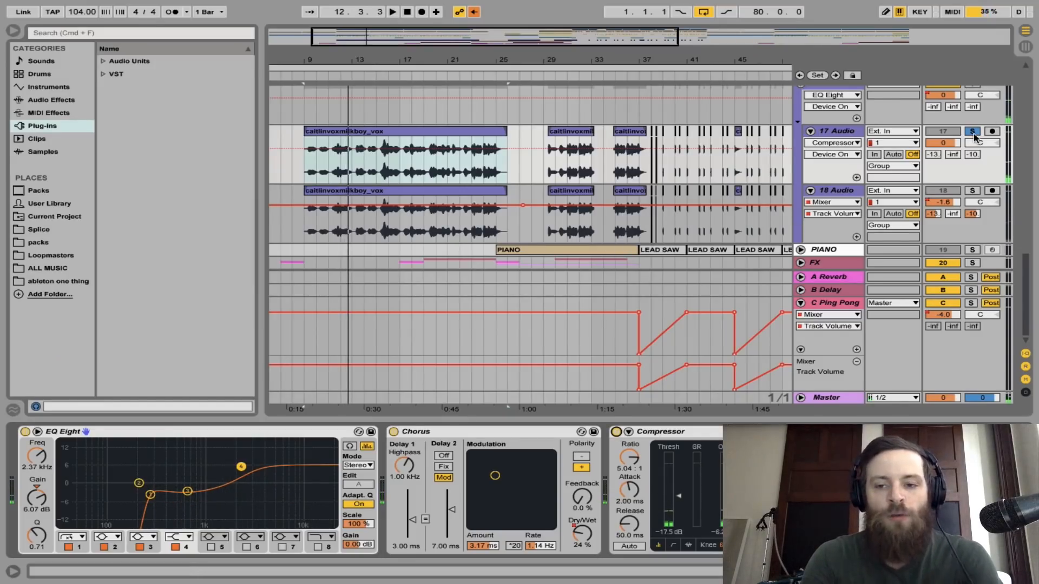
# Unsolo 17 Audio, mute 18 Audio and play the first vocal layer within the full mix
pyautogui.click(972, 131)
pyautogui.click(951, 190)
pyautogui.press('space')
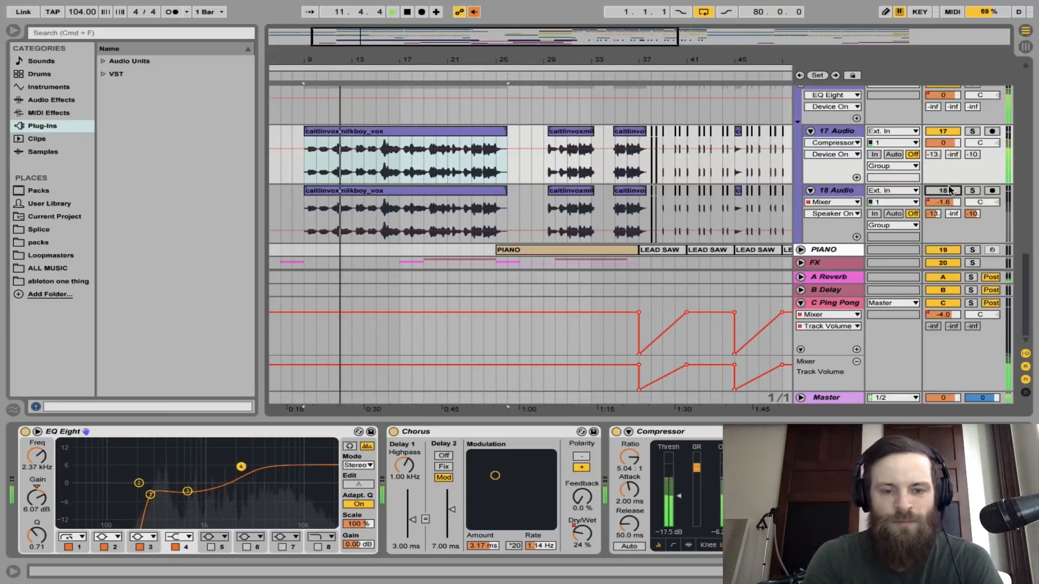
pyautogui.press('space')
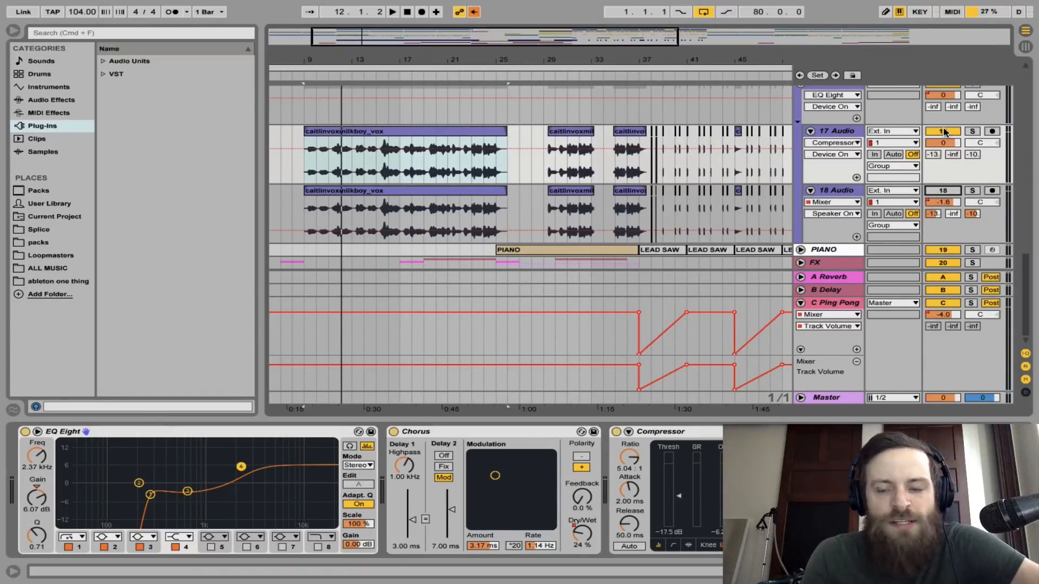
# Mute 17 Audio, reactivate and solo 18 Audio, and play its first vocal clip from bar 9
pyautogui.click(943, 191)
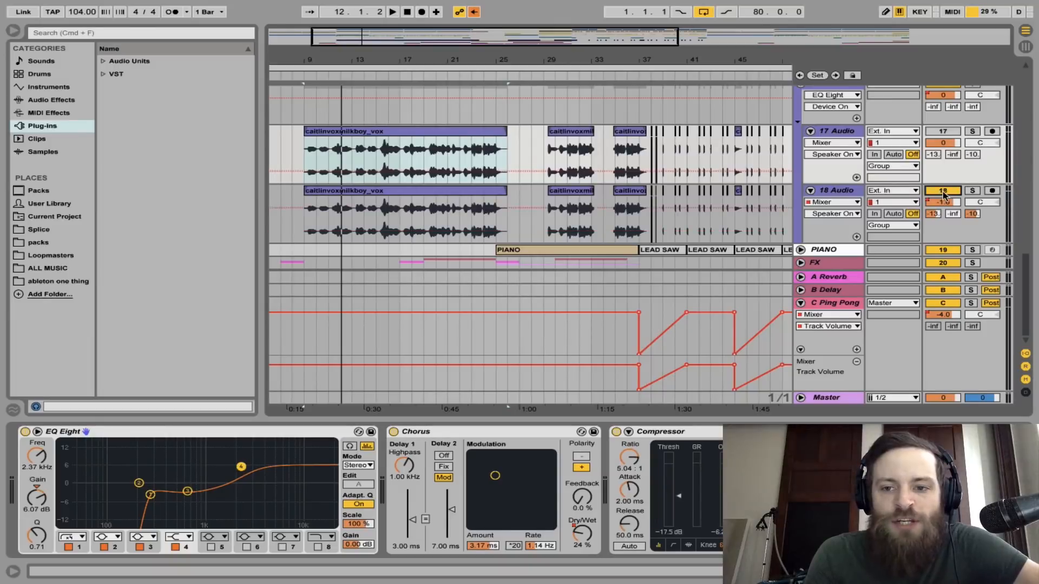
pyautogui.click(983, 192)
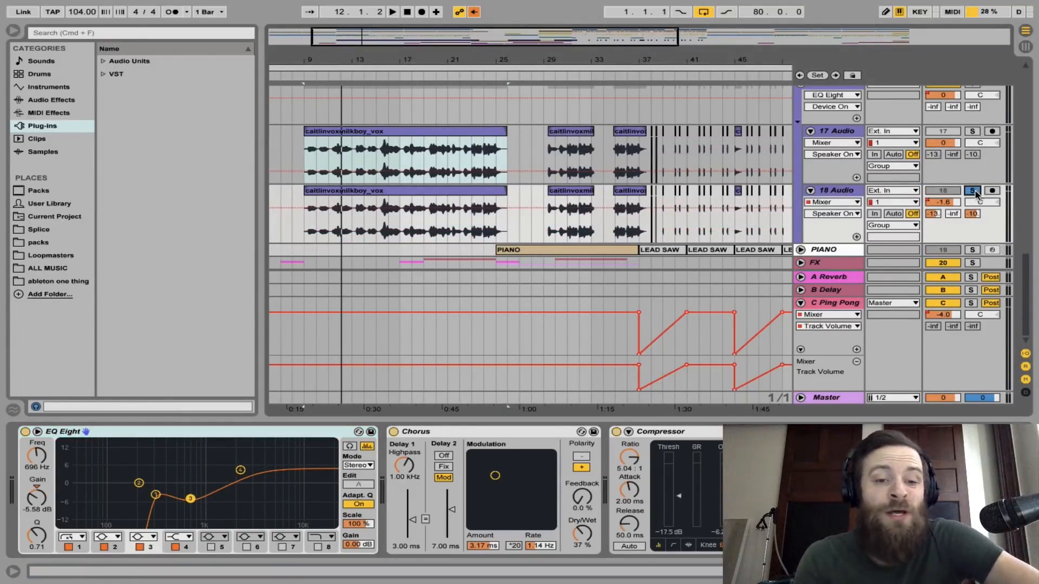
pyautogui.click(396, 190)
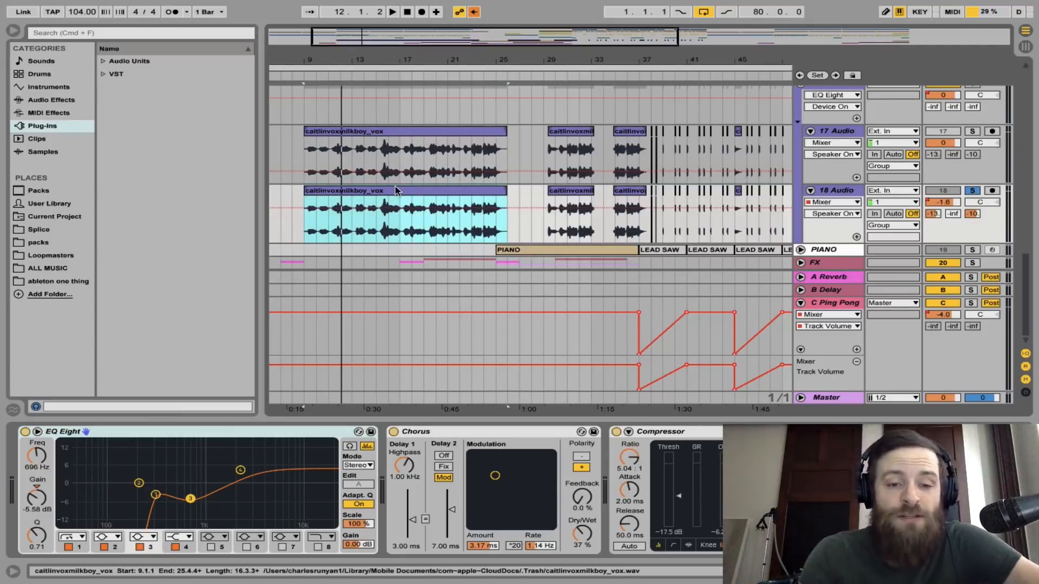
pyautogui.press('space')
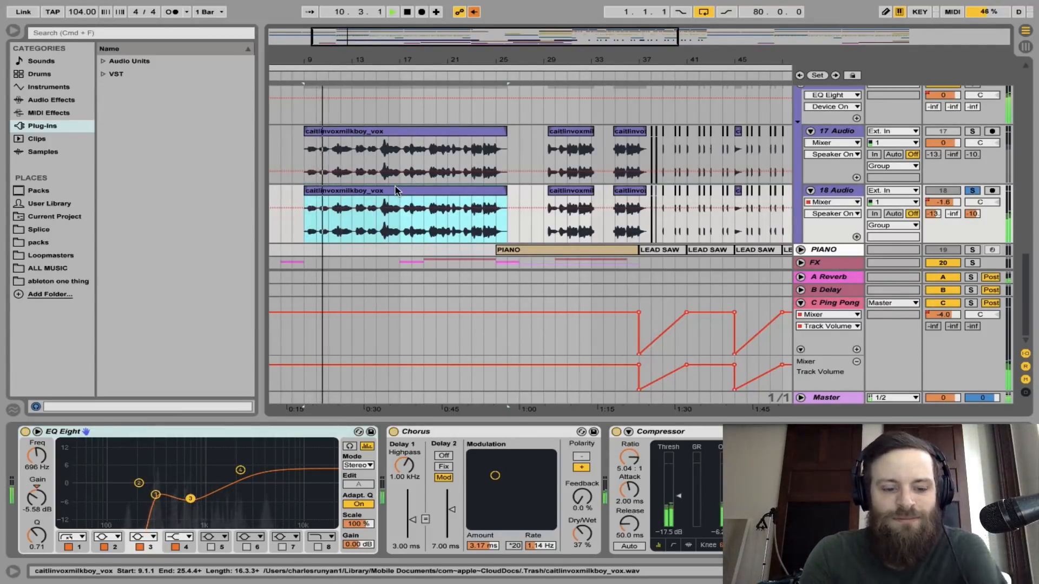
# Widen the 18 Audio track in the Session View and disable all of its sends
pyautogui.press('Tab')
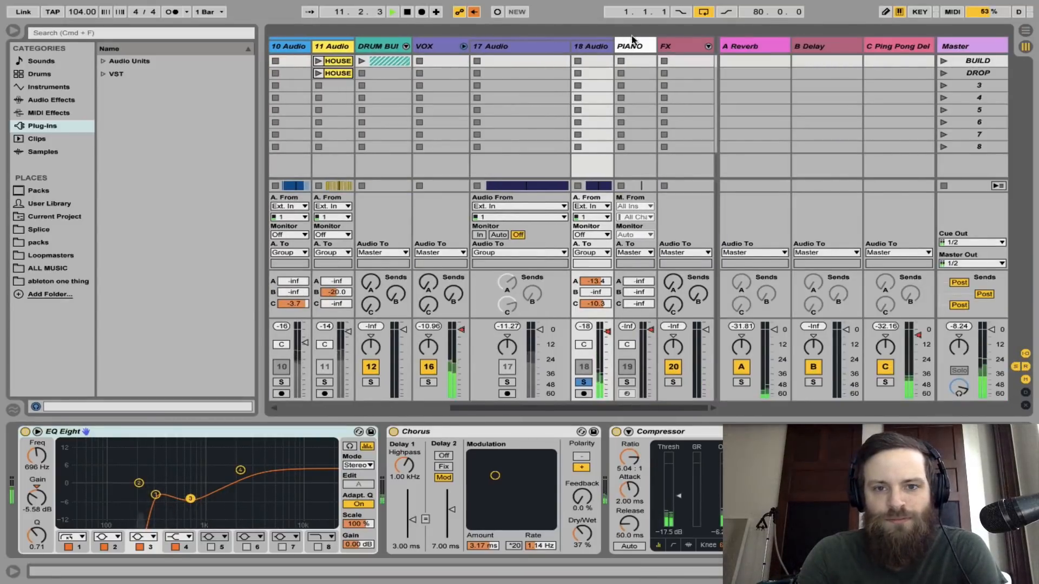
pyautogui.moveTo(613, 47); pyautogui.dragTo(685, 47)
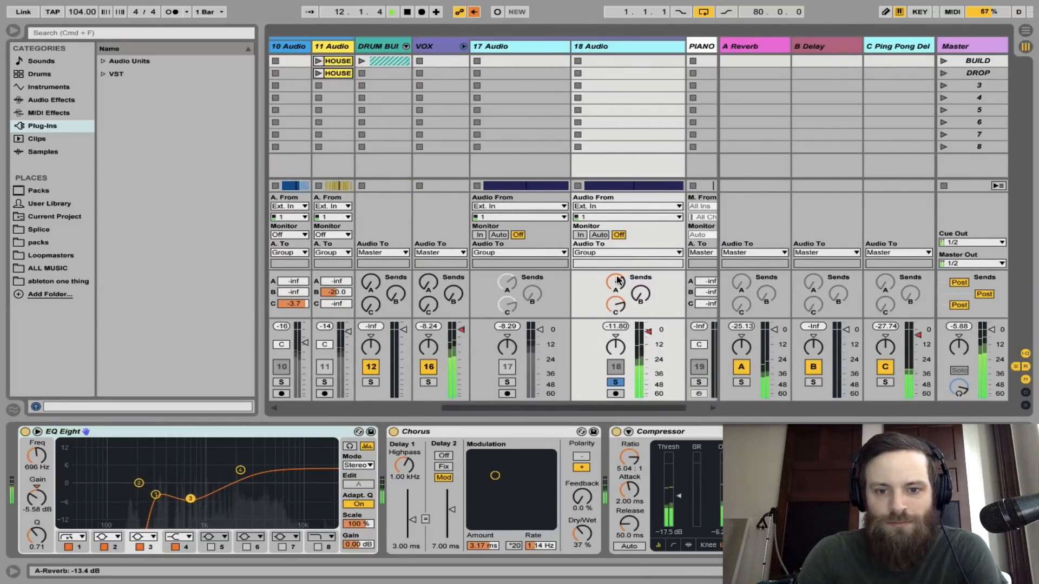
pyautogui.rightClick(617, 280)
pyautogui.click(636, 295)
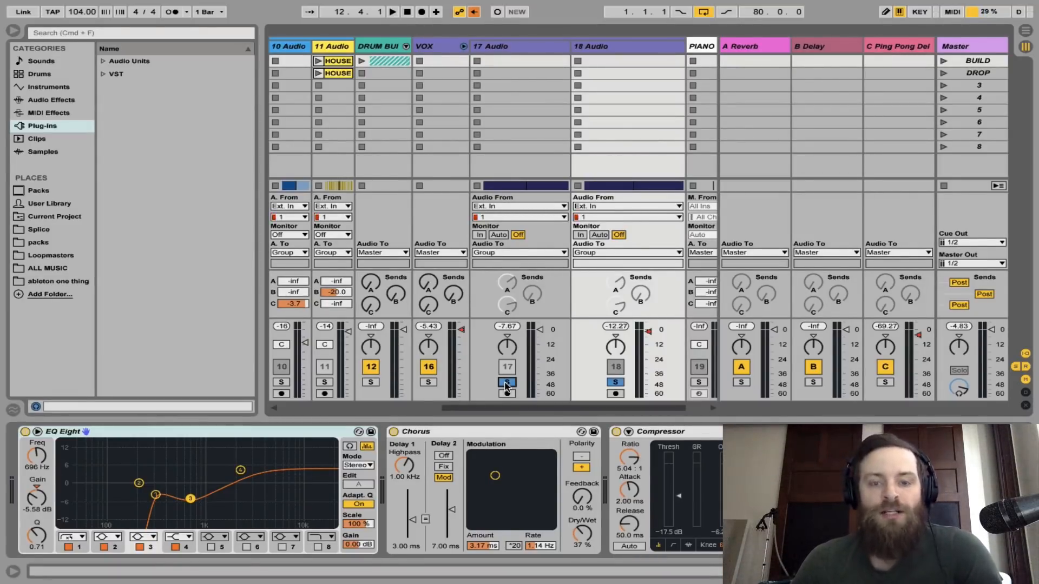
# Enable send A on 17 Audio and 18 Audio, and play the soloed vocals with the A Reverb return's device shown
pyautogui.rightClick(507, 288)
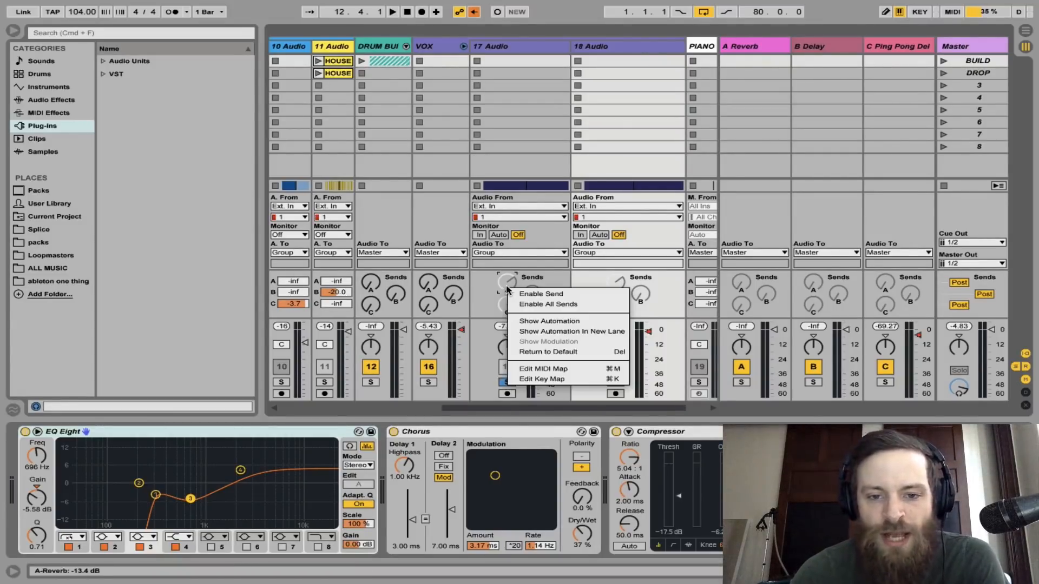
pyautogui.click(559, 281)
pyautogui.rightClick(509, 281)
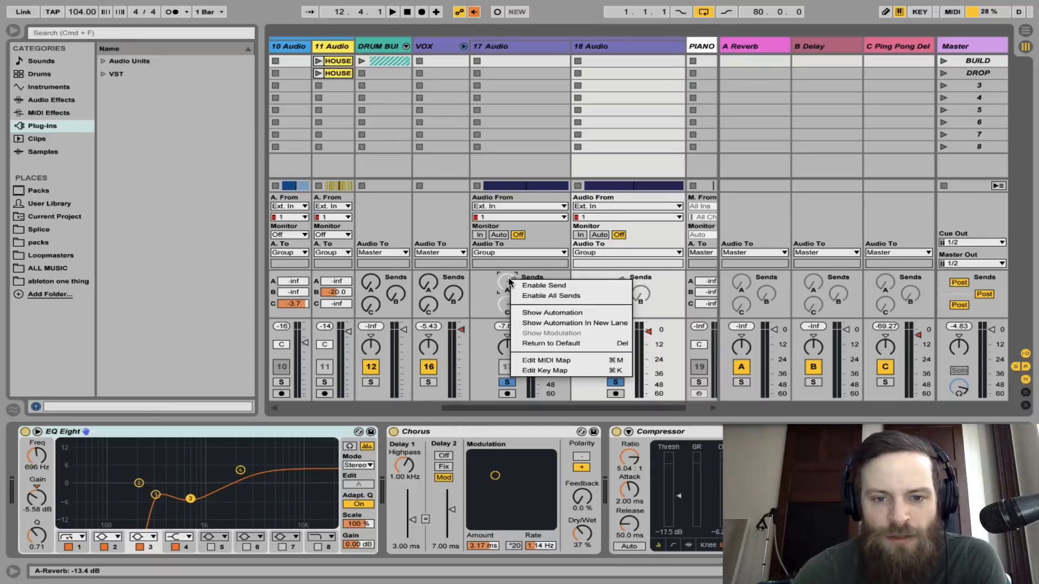
pyautogui.click(543, 286)
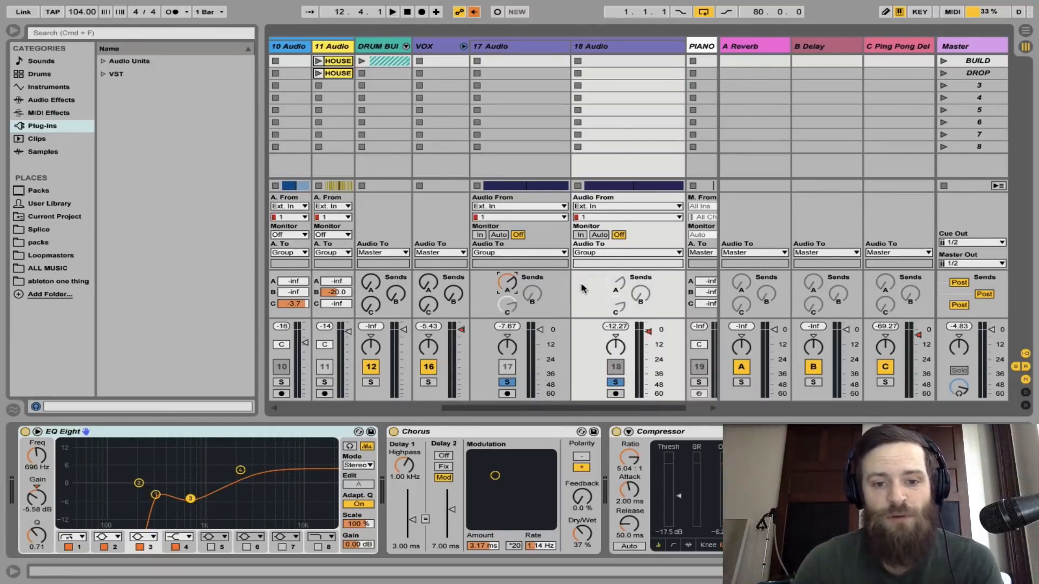
pyautogui.rightClick(613, 286)
pyautogui.click(623, 293)
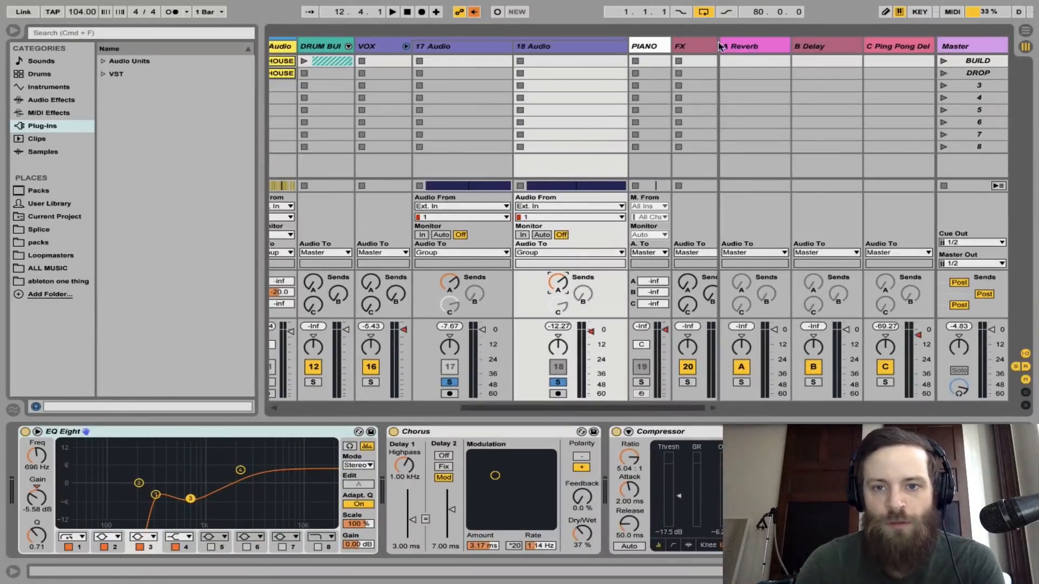
pyautogui.click(735, 47)
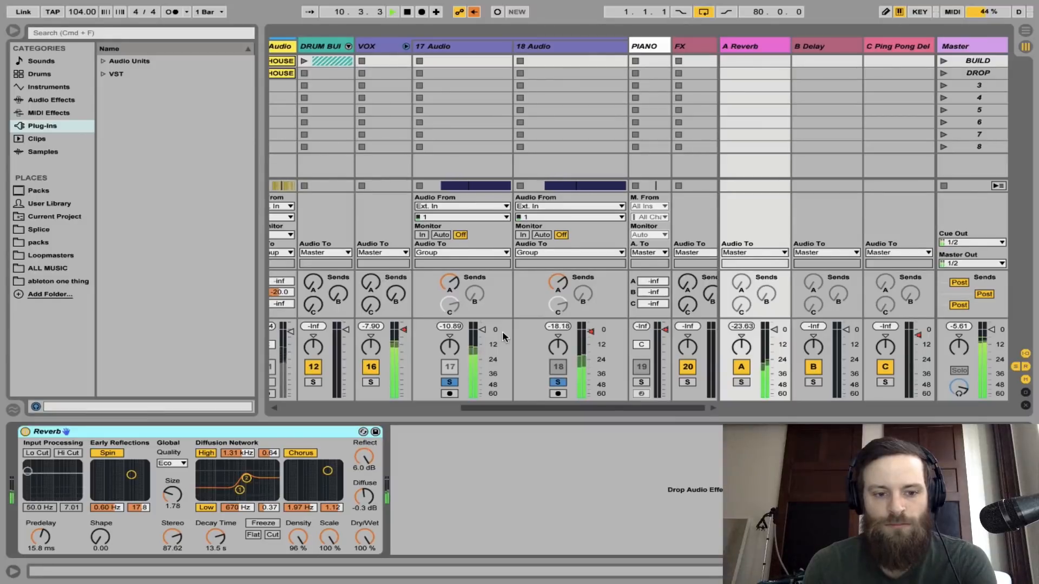
pyautogui.press('space')
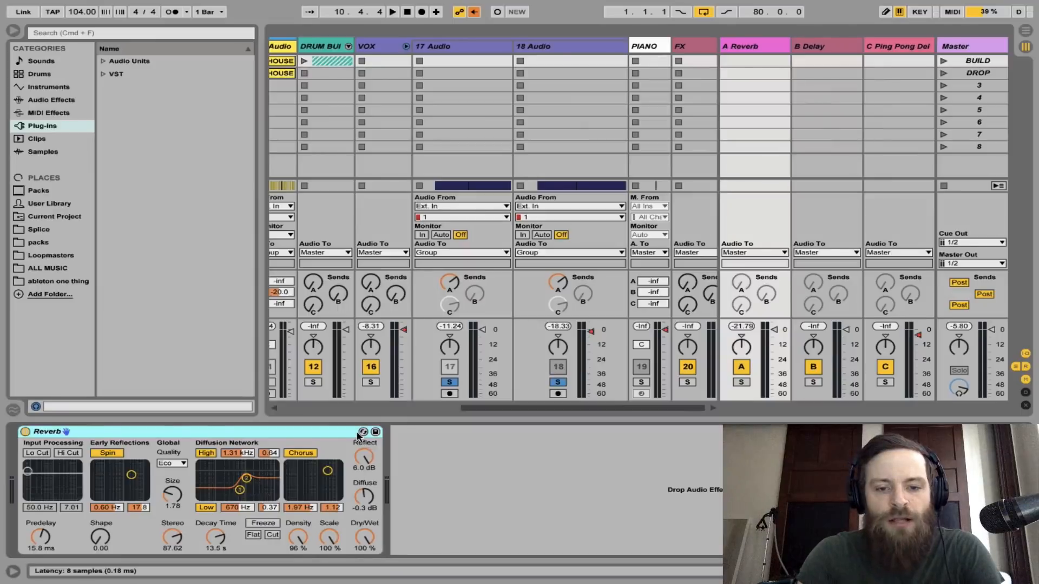
# Unsolo both vocal tracks, play the full mix, and reactivate 17 Audio during playback to hear the two layers together
pyautogui.click(451, 381)
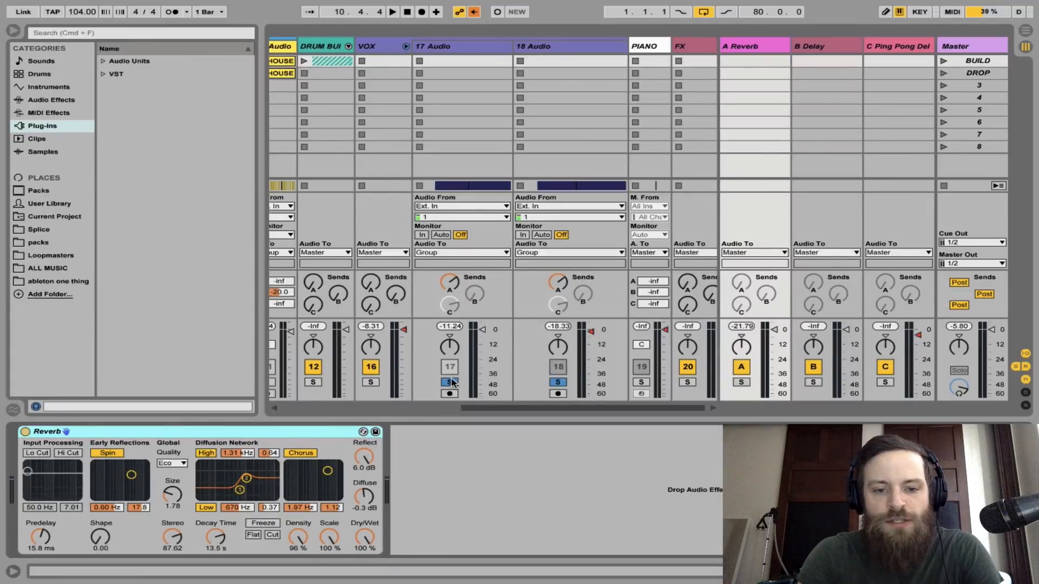
pyautogui.click(451, 382)
pyautogui.press('space')
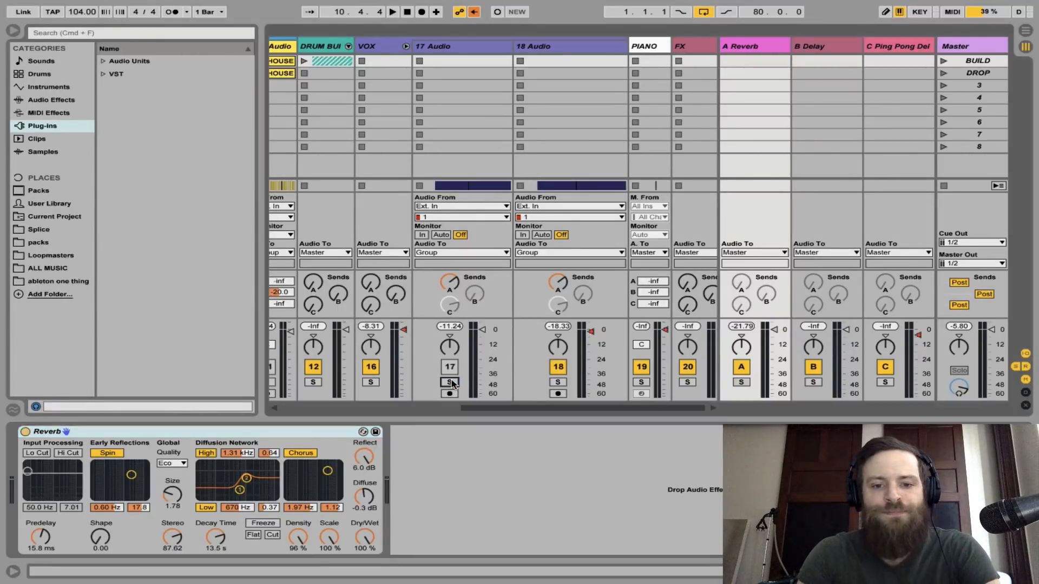
pyautogui.moveTo(683, 2)
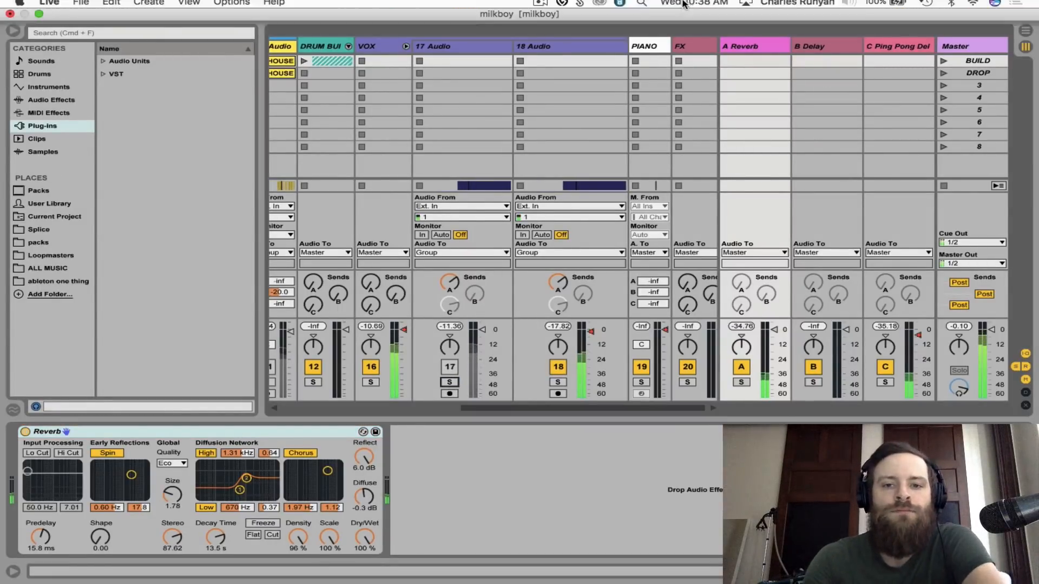
pyautogui.click(540, 7)
pyautogui.click(432, 323)
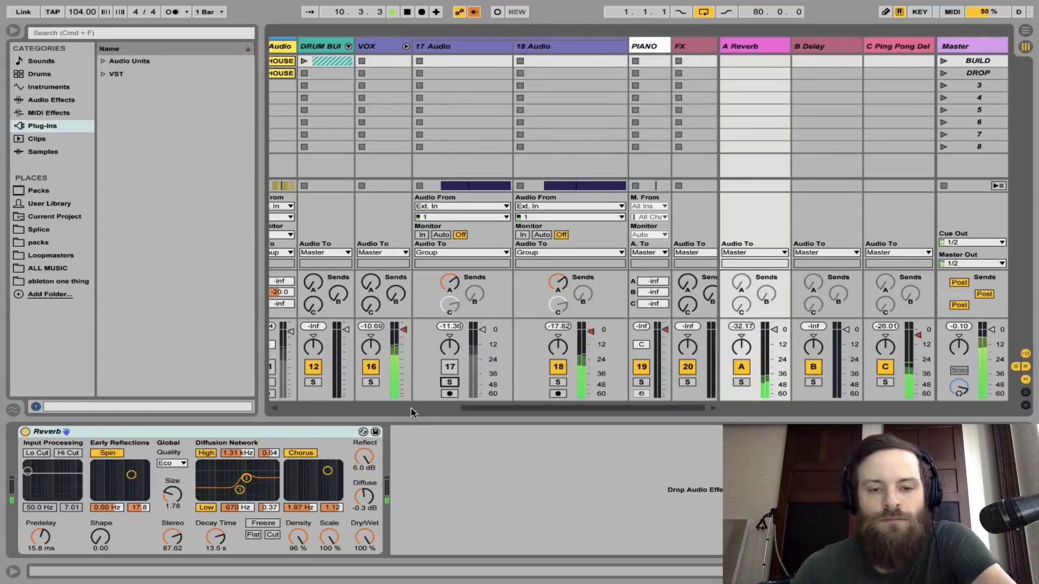
pyautogui.click(450, 367)
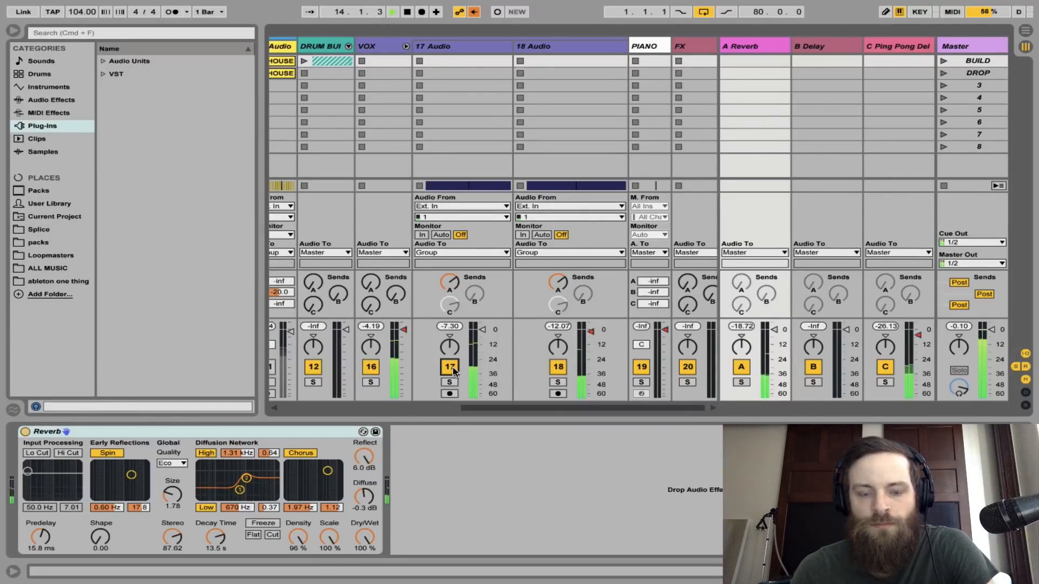
pyautogui.press('space')
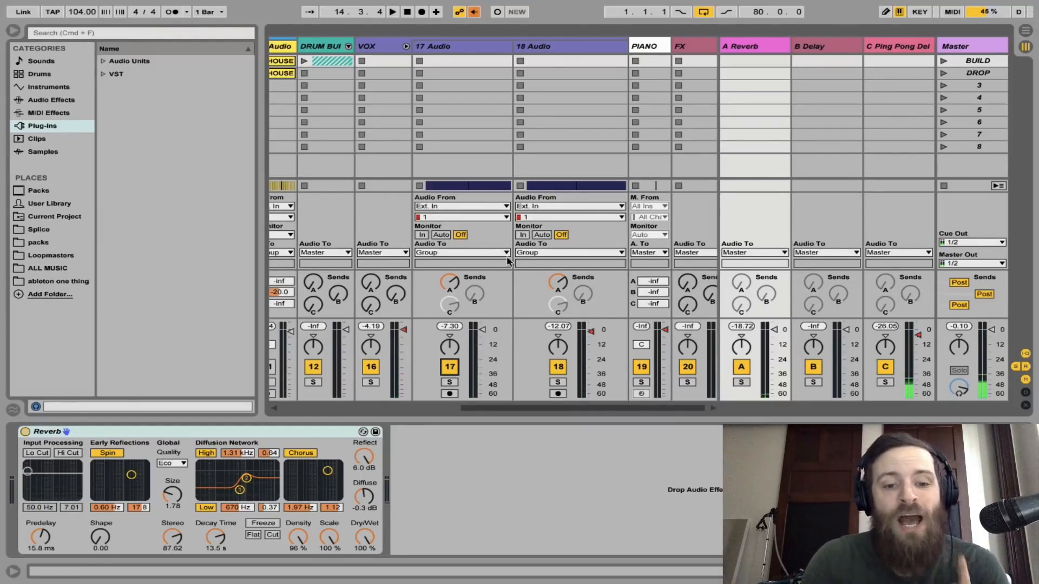
# Enable send C on 17 Audio and 18 Audio, and examine the effect chain of the C Ping Pong Delay return
pyautogui.rightClick(459, 303)
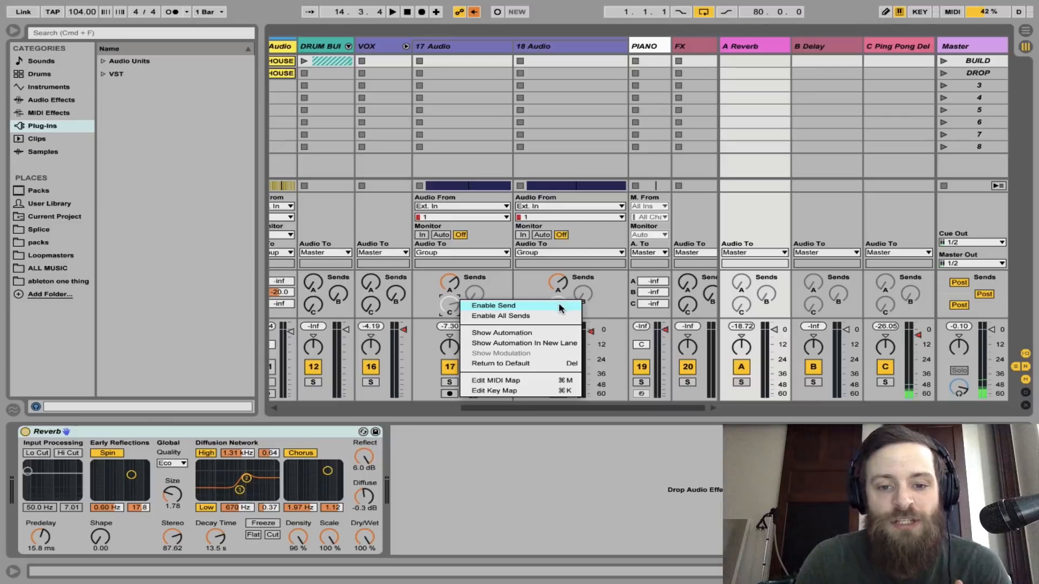
pyautogui.click(525, 308)
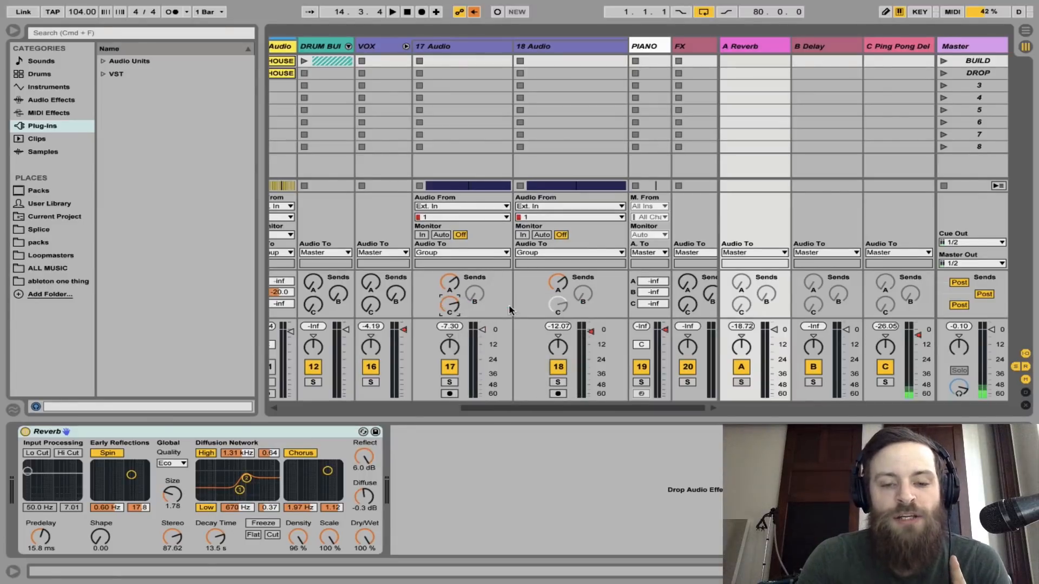
pyautogui.rightClick(550, 307)
pyautogui.click(582, 311)
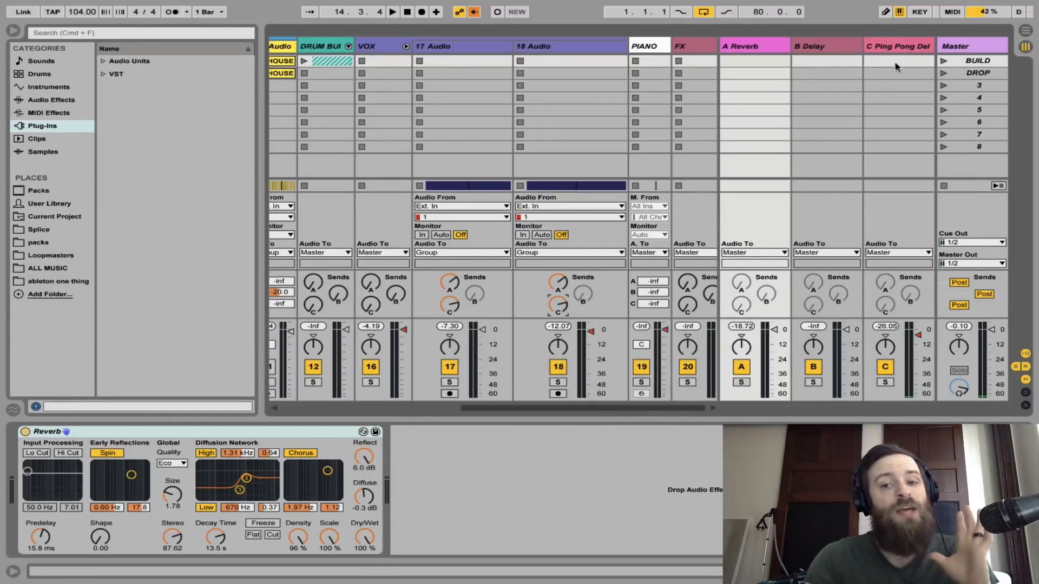
pyautogui.click(897, 46)
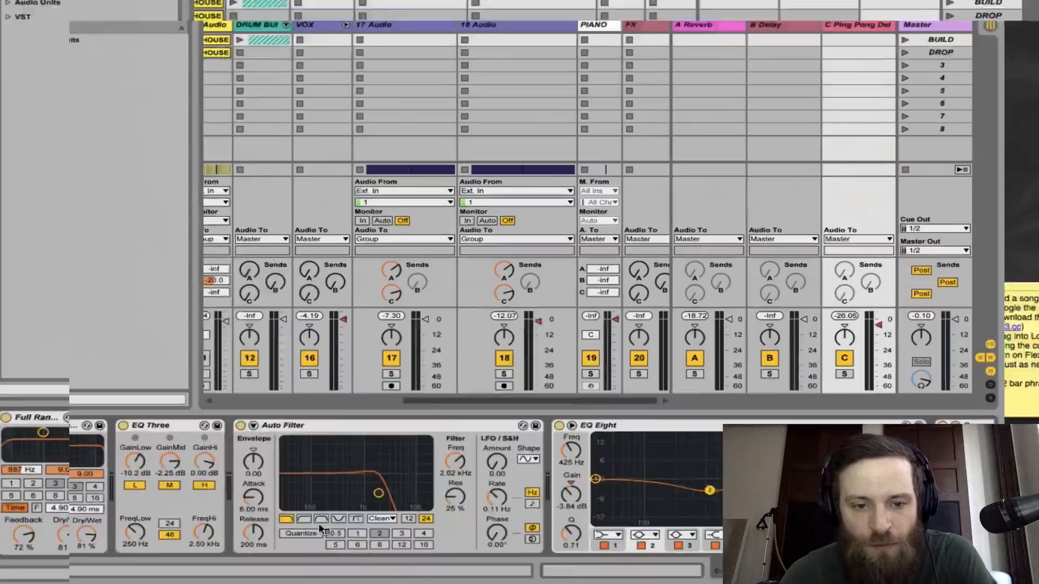
pyautogui.hscroll(4, 696, 495)
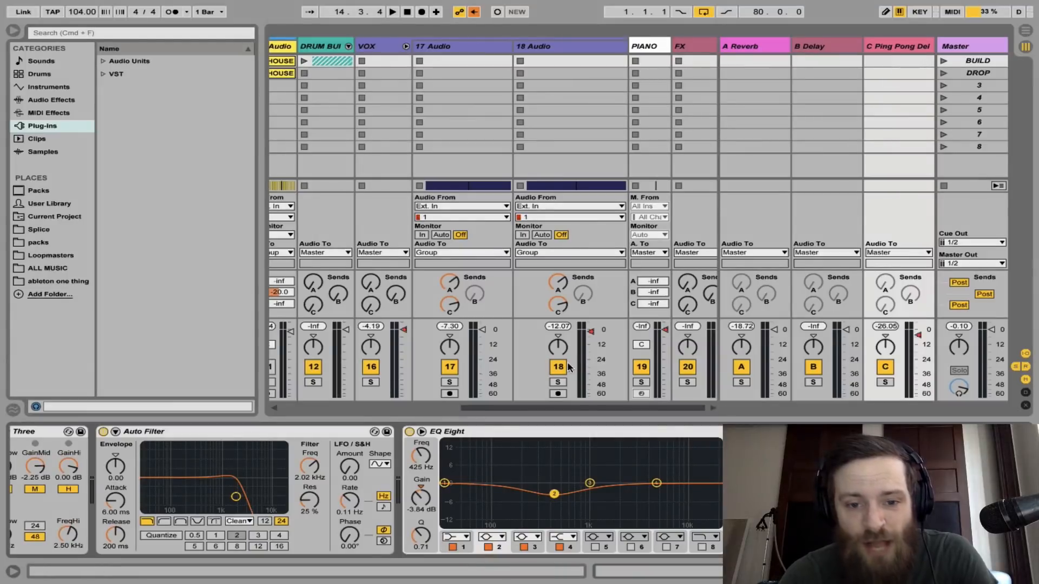
# Play 17 Audio and 18 Audio soloed with the metronome on, and solo the C Ping Pong Delay return to hear its delays alone
pyautogui.click(559, 382)
pyautogui.keyDown('super'); pyautogui.click(448, 382); pyautogui.keyUp('super')
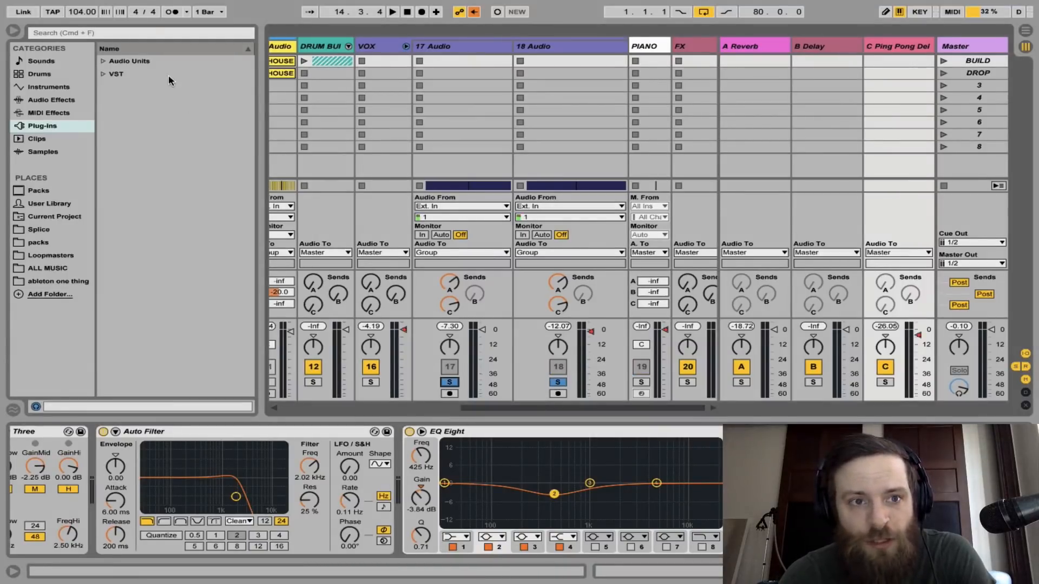
pyautogui.click(172, 12)
pyautogui.press('space')
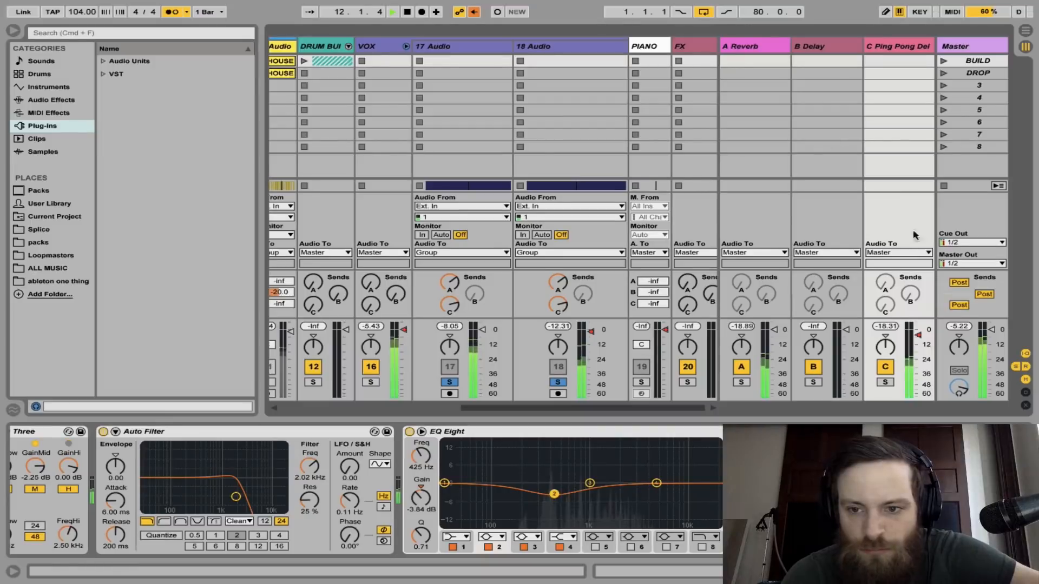
pyautogui.click(885, 382)
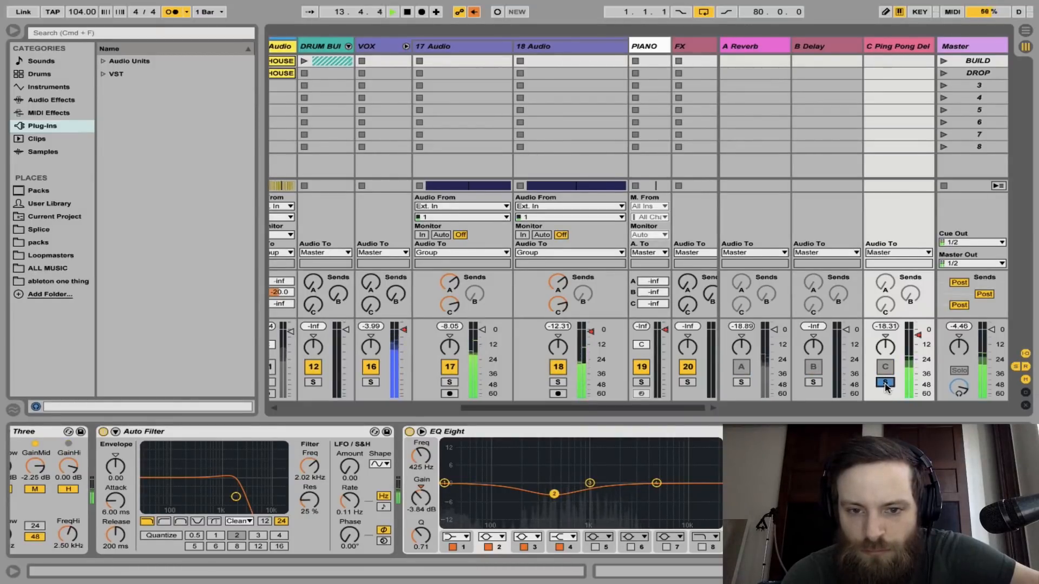
pyautogui.click(885, 383)
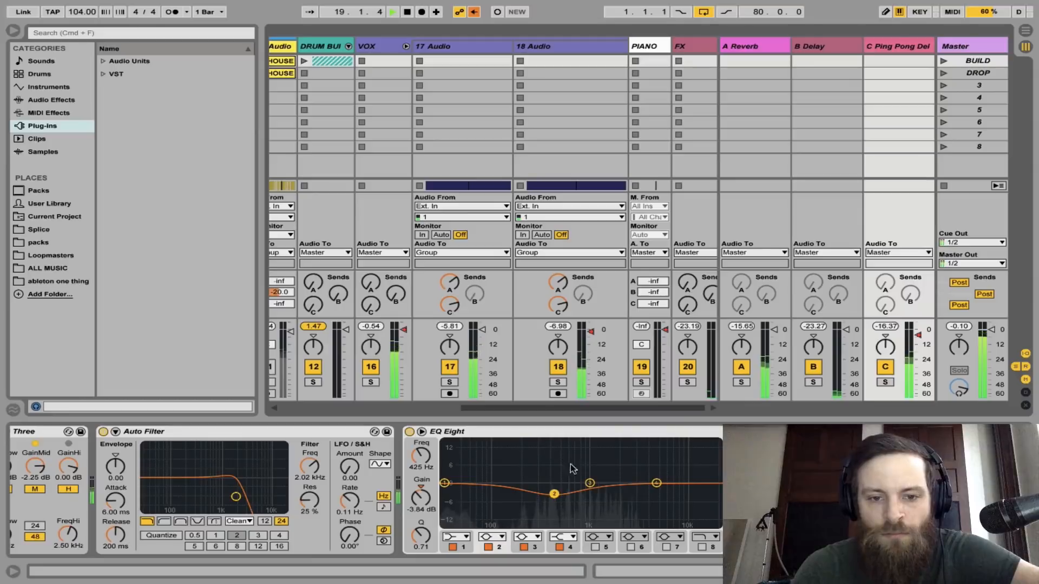
# Fold the VOX group, select its group track and unfold it again
pyautogui.click(405, 46)
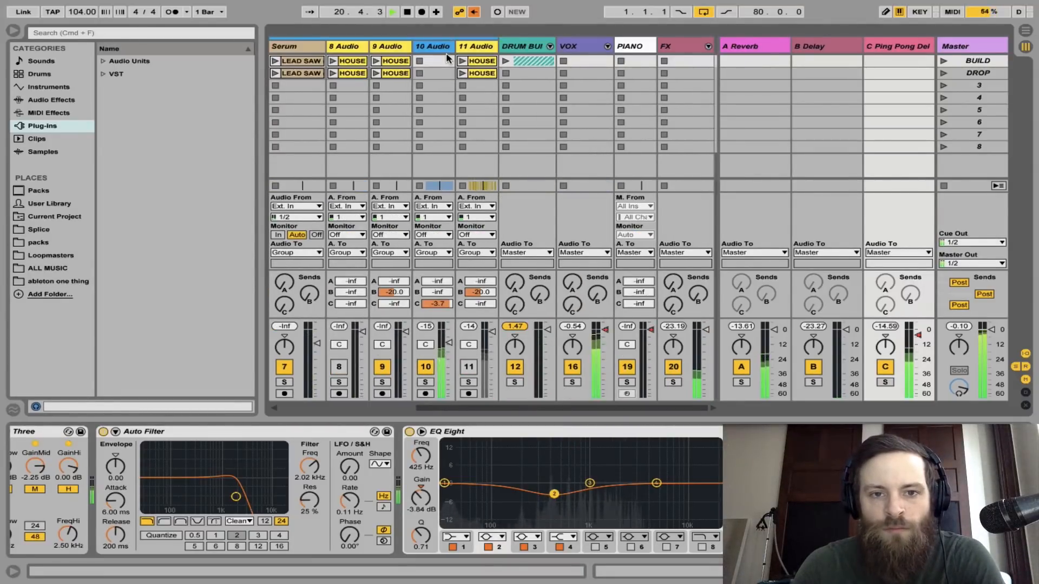
pyautogui.click(576, 47)
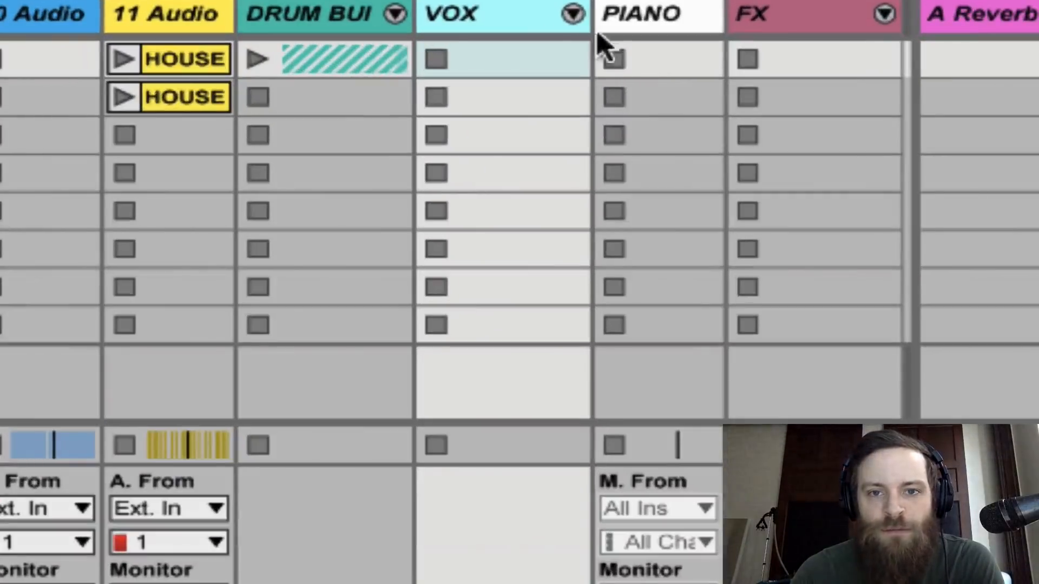
pyautogui.hotkey('ctrl', 't')
pyautogui.hotkey('ctrl', 't')
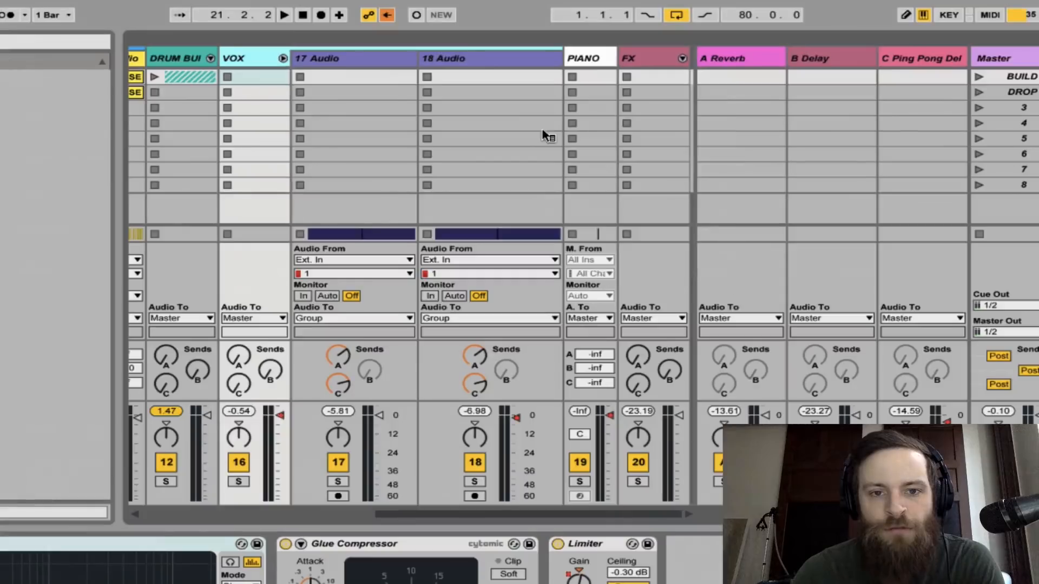
# Rename 17 Audio as VOX HIGH and 18 Audio as VOX LOW
pyautogui.click(368, 69)
pyautogui.hotkey('ctrl', 'r')
pyautogui.write('VOX')
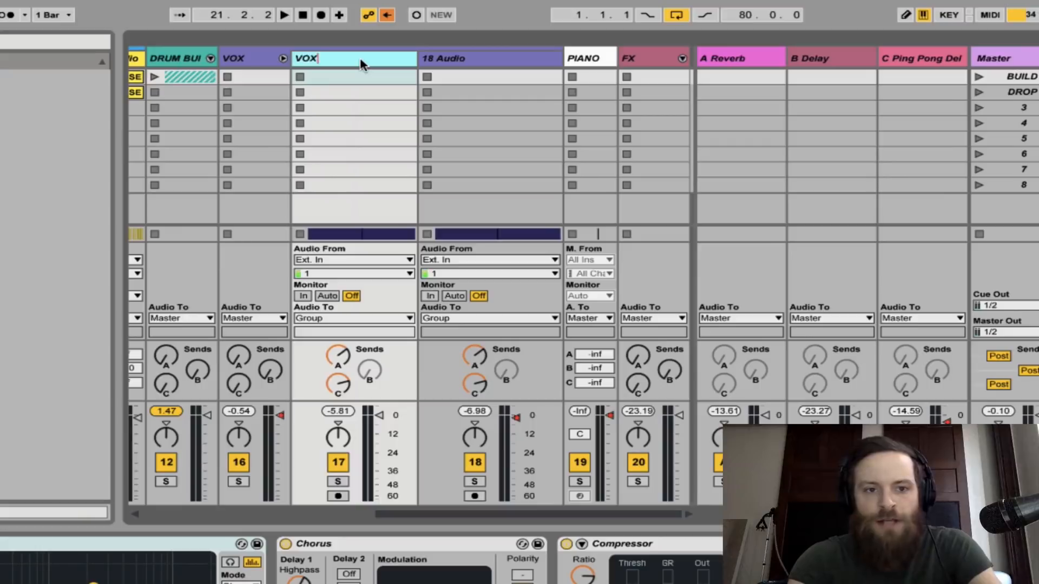
pyautogui.press('Return')
pyautogui.click(432, 63)
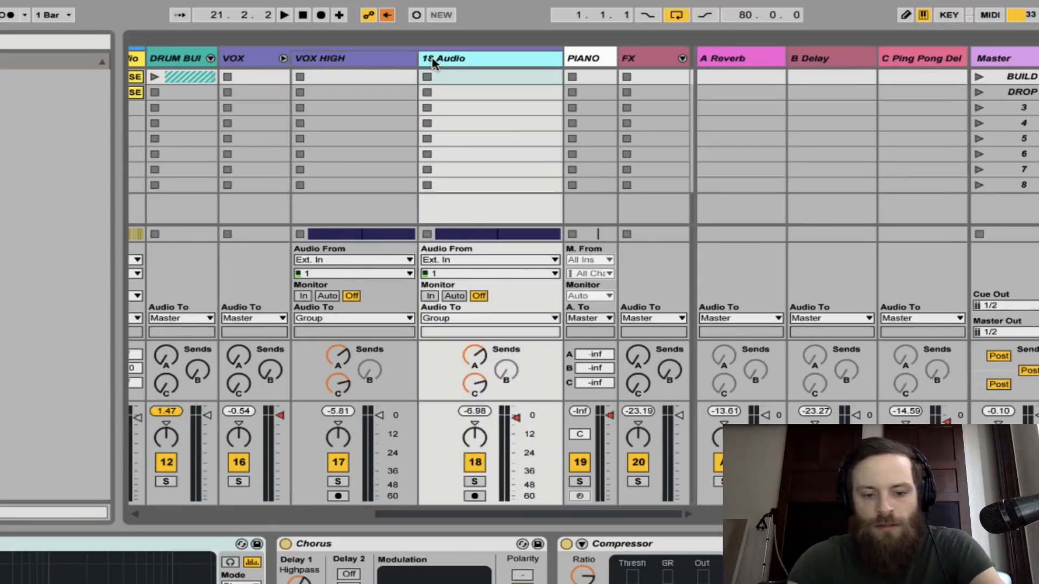
pyautogui.hotkey('ctrl', 'r')
pyautogui.write('V')
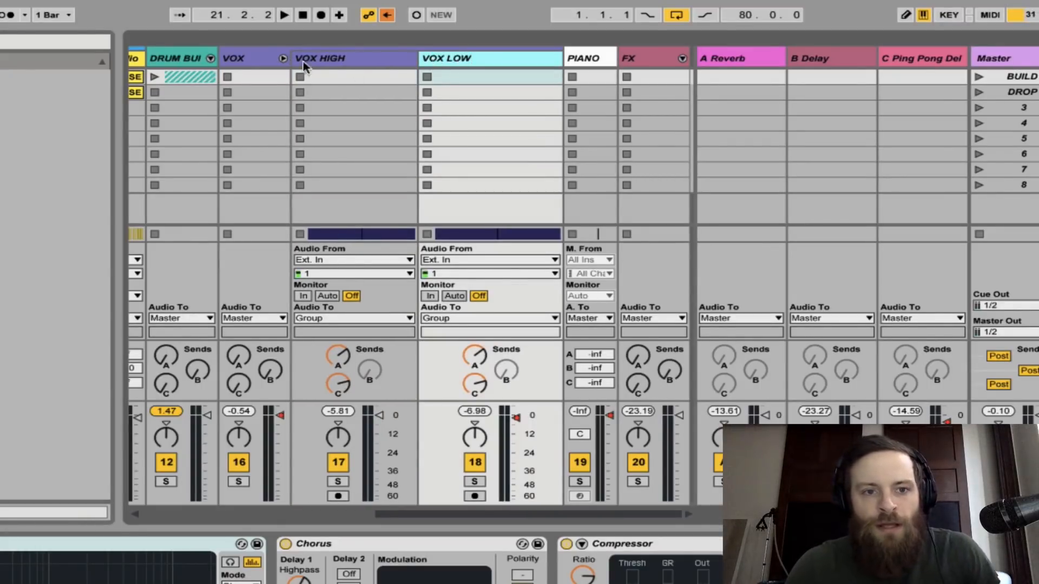
# Fold the VOX group and set its EQ Eight band 2 to 269 Hz and -1.36 dB, band 3 to 1.12 kHz and -1.12 dB
pyautogui.click(281, 59)
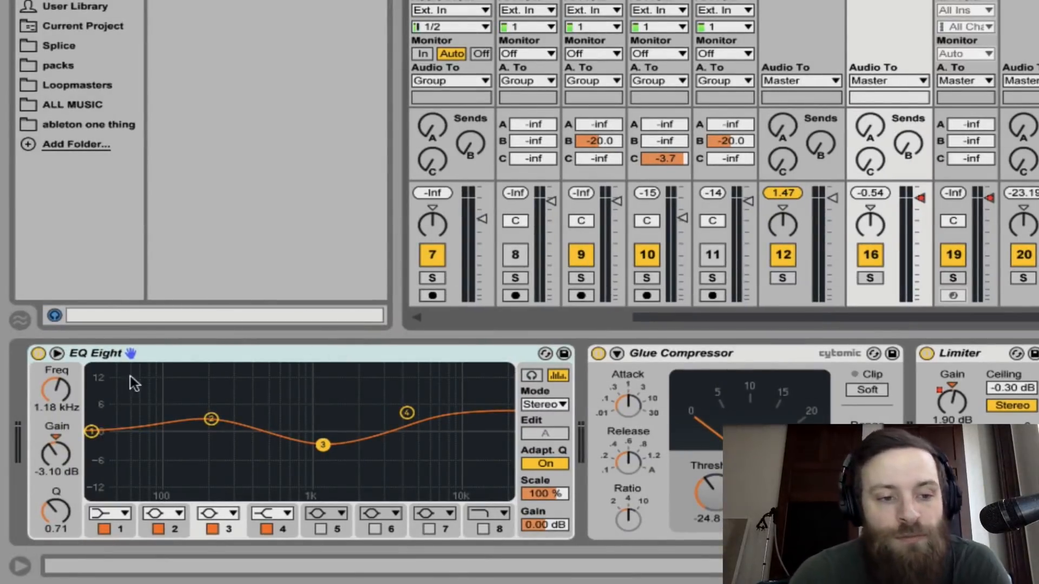
pyautogui.press('space')
pyautogui.moveTo(211, 419); pyautogui.dragTo(230, 437)
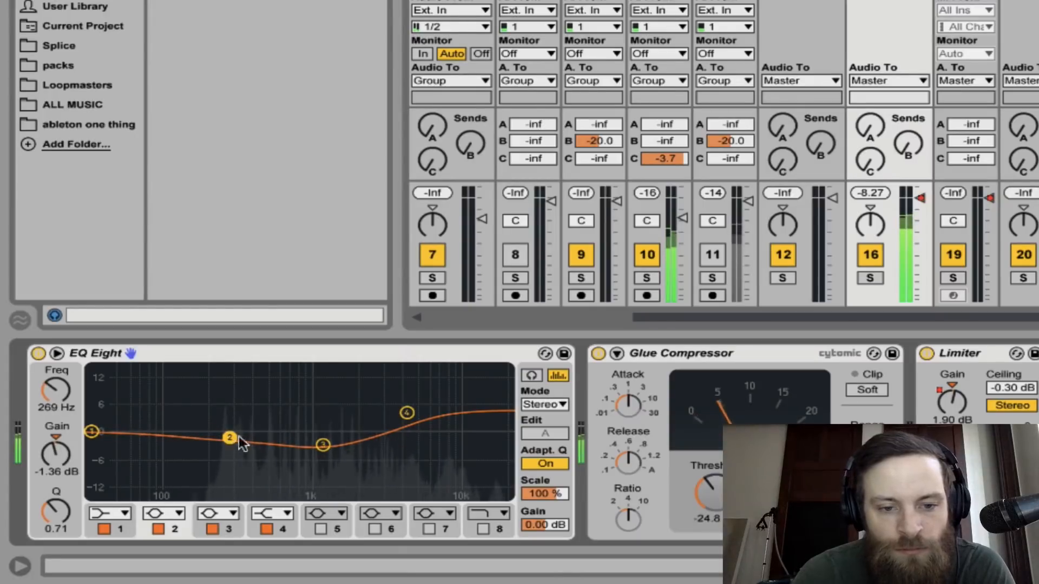
pyautogui.moveTo(323, 447); pyautogui.dragTo(319, 436)
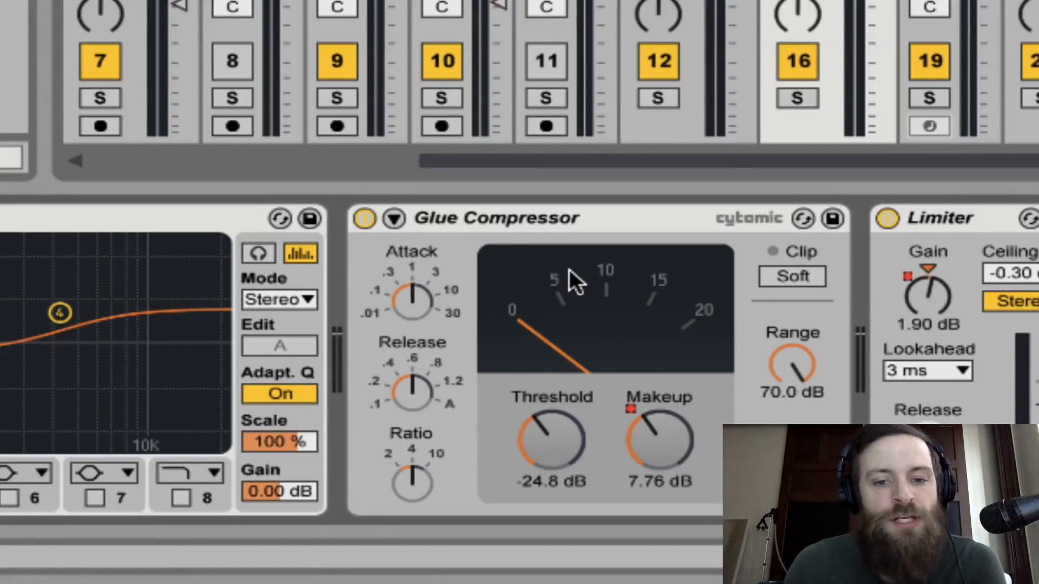
# Play the mix and compare the VOX group with its Glue Compressor off and on
pyautogui.press('space')
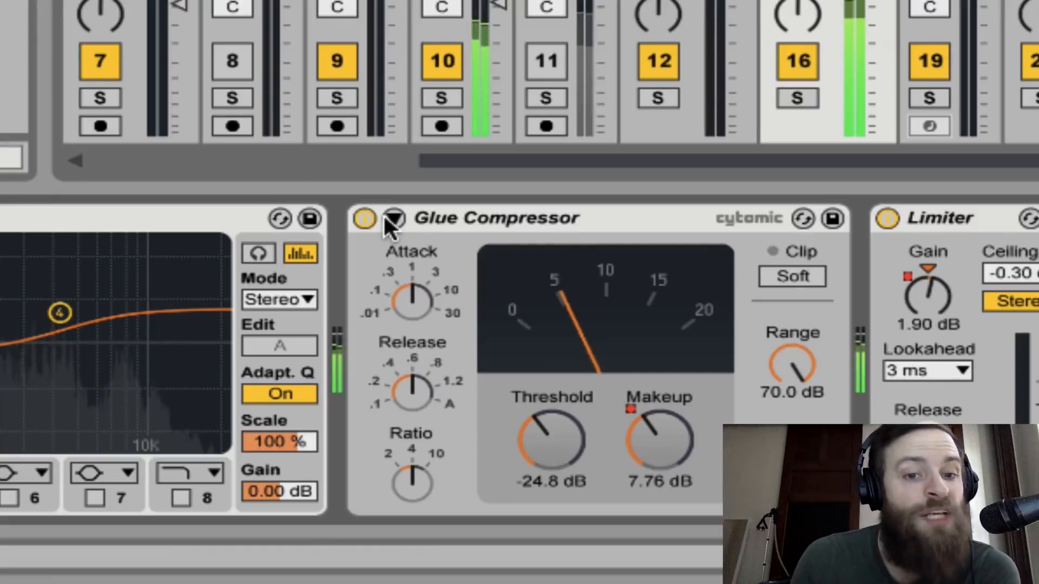
pyautogui.click(364, 219)
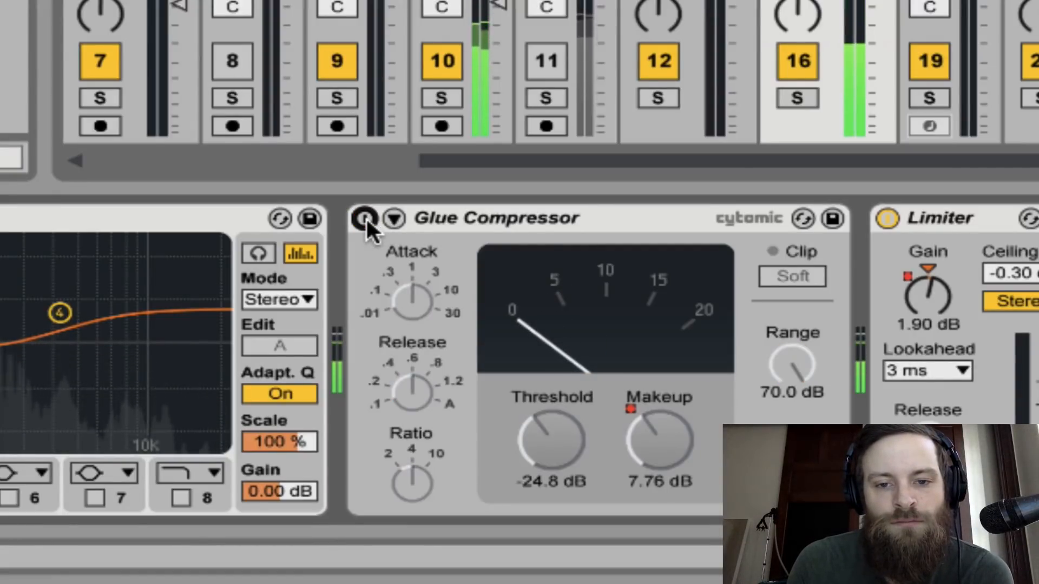
pyautogui.click(365, 218)
pyautogui.press('space')
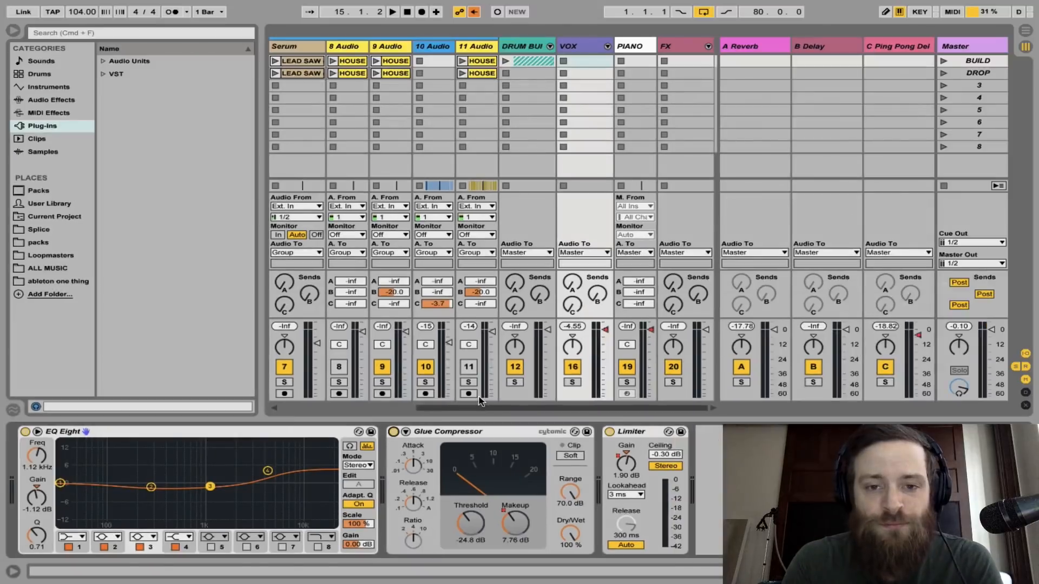
# Switch to the Arrangement view and play the song from bar 29
pyautogui.press('Tab')
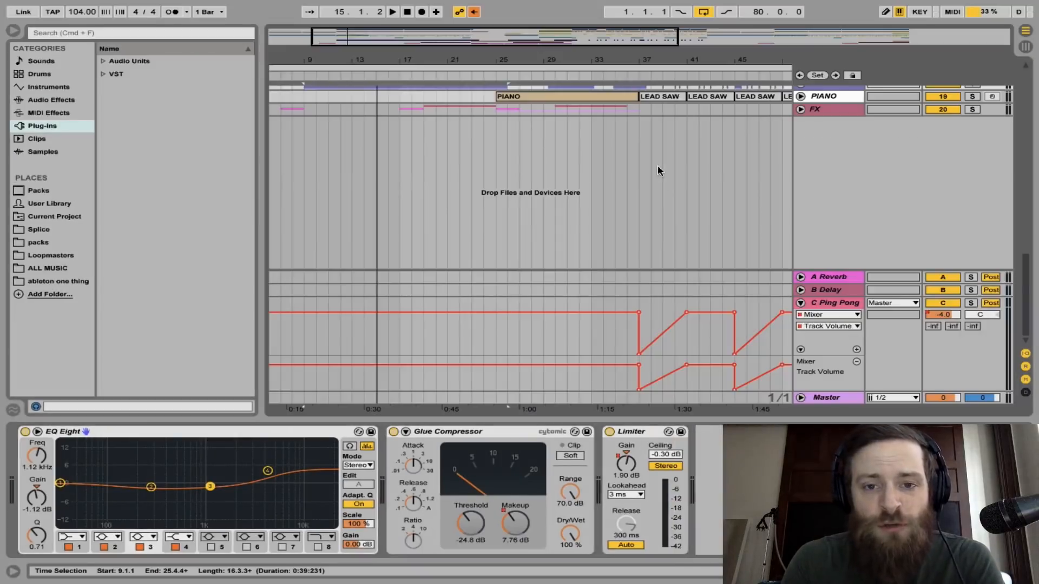
pyautogui.scroll(6, 777, 189)
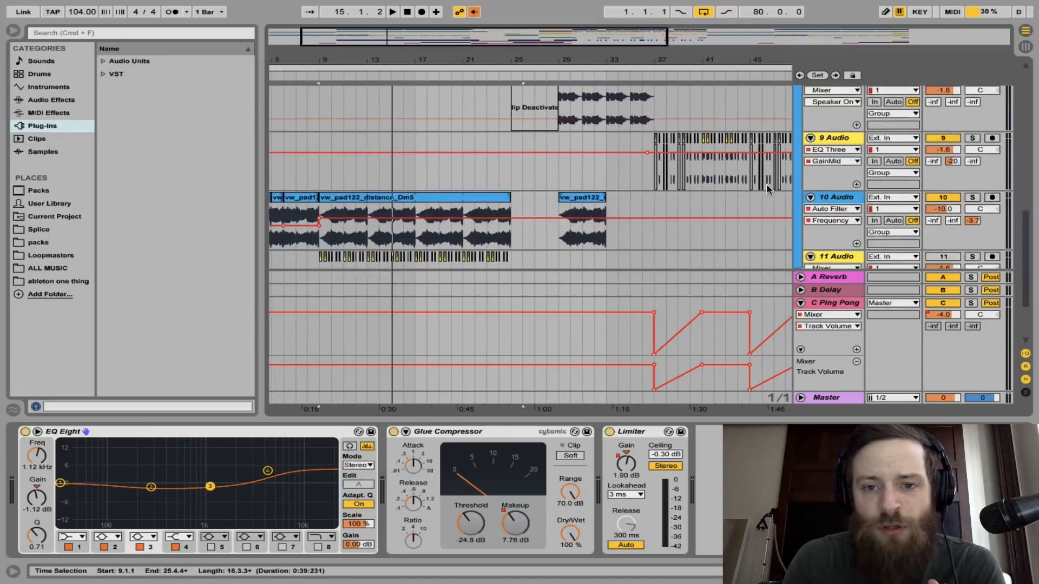
pyautogui.click(530, 238)
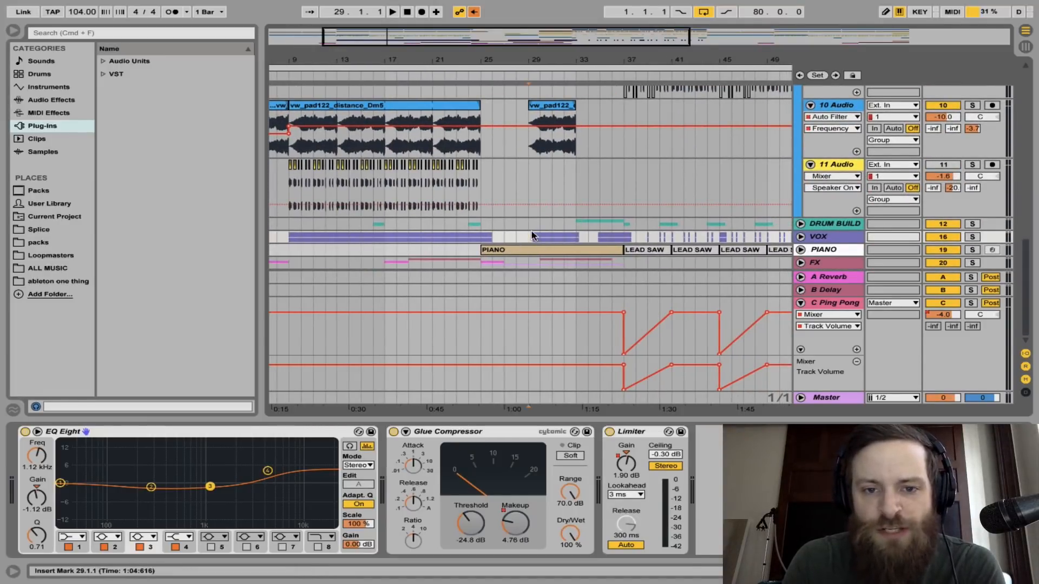
pyautogui.press('space')
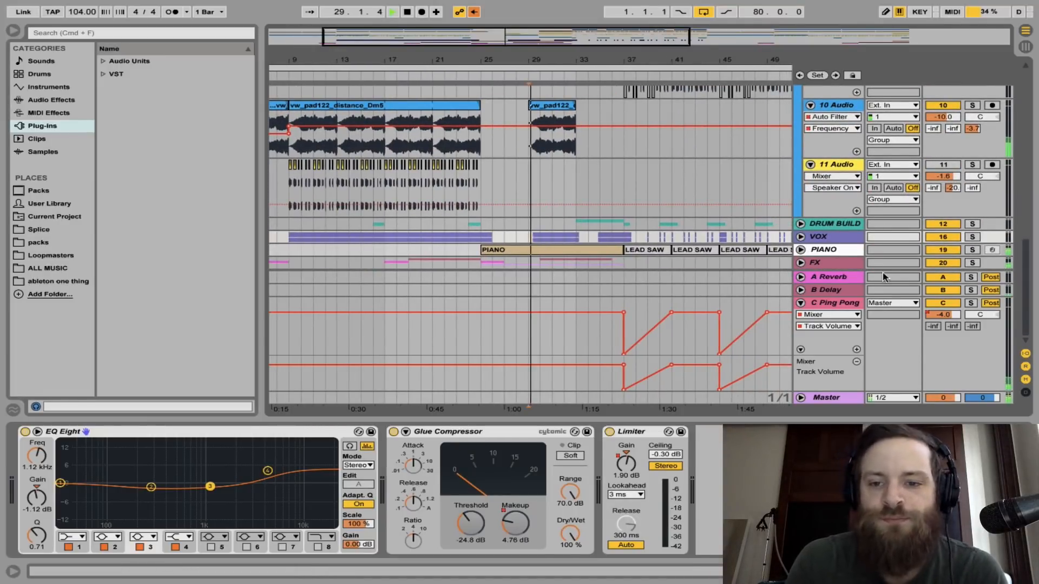
# Unfold the VOX group and show the Glue Compressor's Makeup automation on the group track around bars 28 to 38
pyautogui.click(801, 237)
pyautogui.scroll(-2, 703, 257)
pyautogui.scroll(-5, 701, 258)
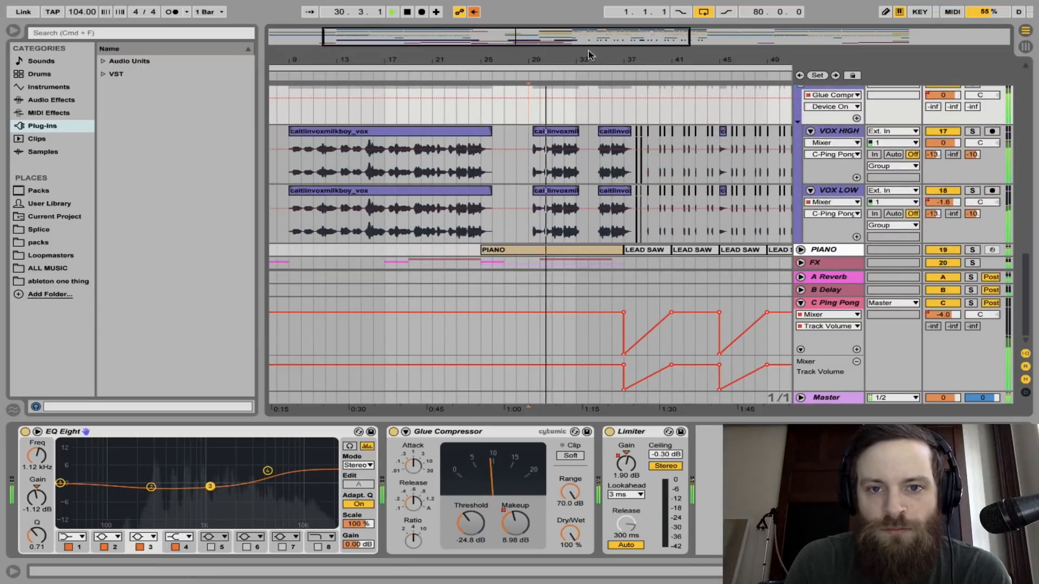
pyautogui.moveTo(587, 52); pyautogui.dragTo(592, 57)
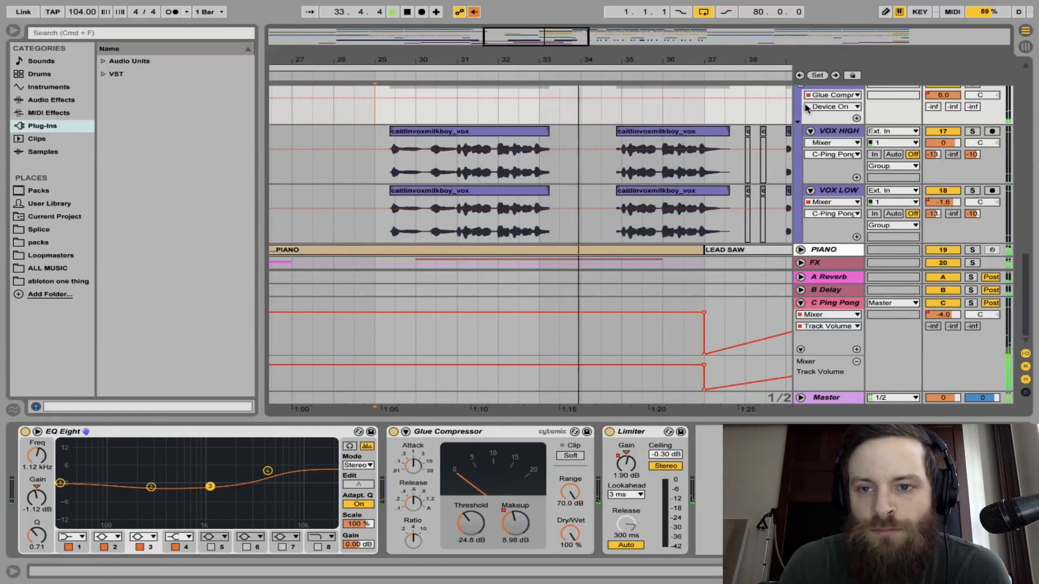
pyautogui.click(833, 106)
pyautogui.click(828, 146)
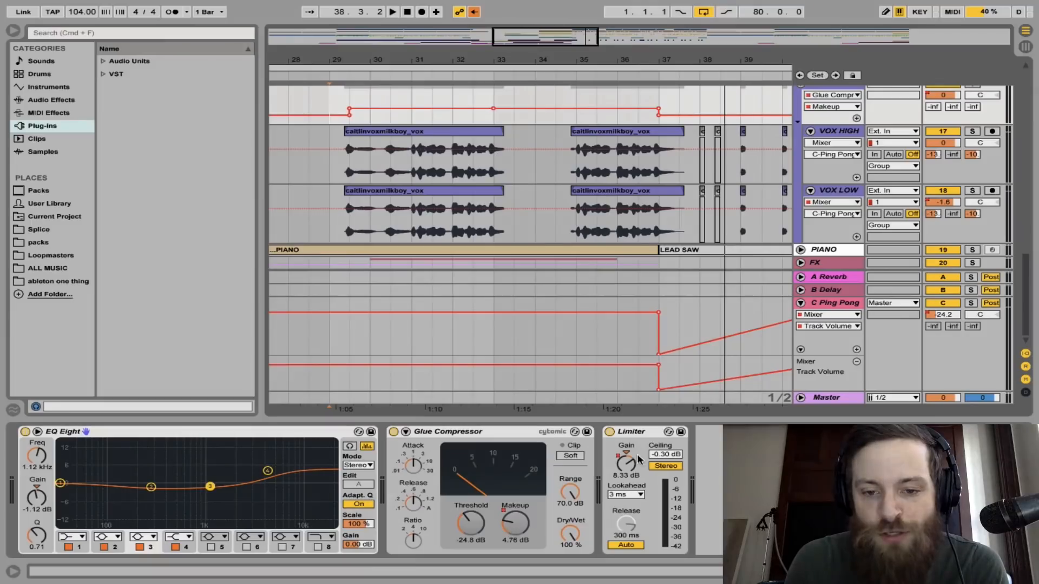
# Show the VOX group's Limiter Gain automation and return the lane to the Glue Compressor's Makeup automation
pyautogui.rightClick(718, 427)
pyautogui.click(642, 481)
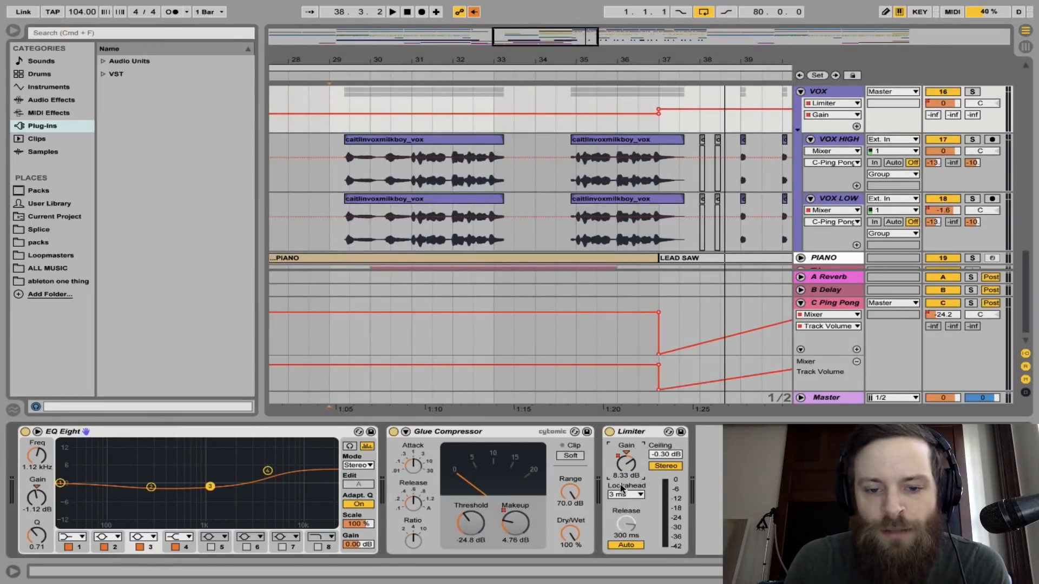
pyautogui.click(518, 520)
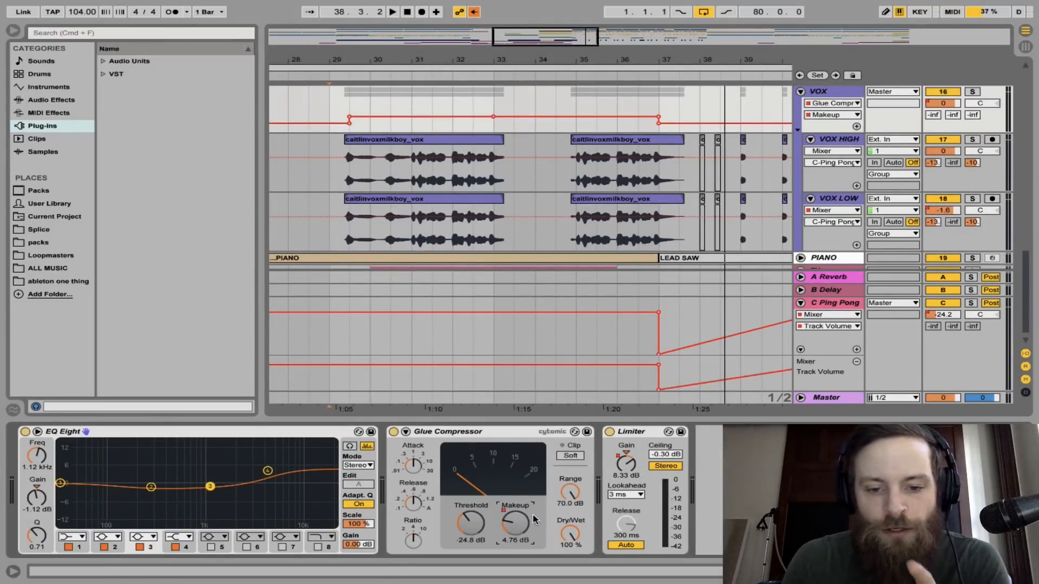
pyautogui.rightClick(520, 519)
pyautogui.click(561, 453)
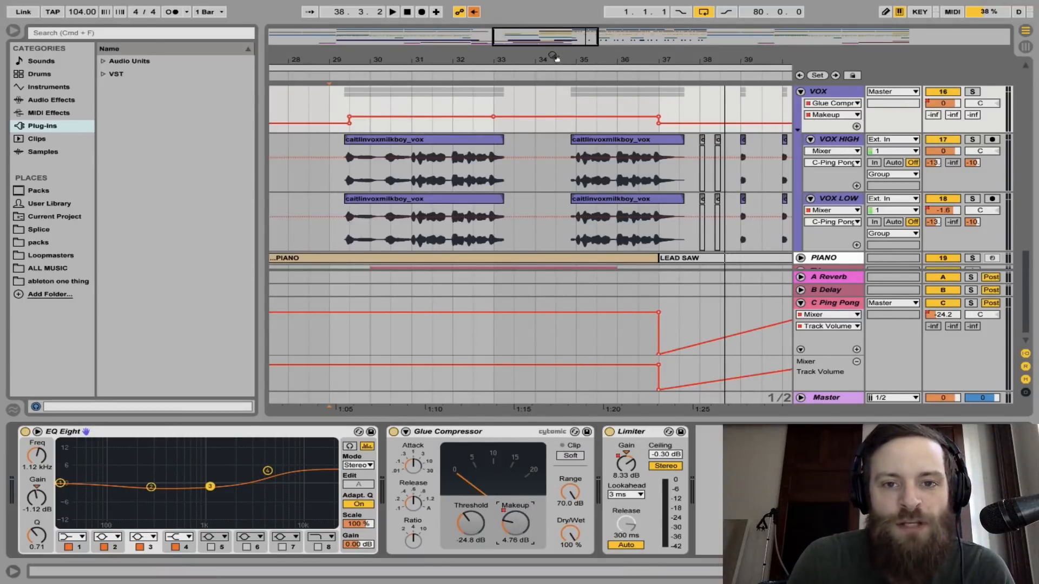
# Inspect the Limiter's Gain automation on the VOX group track across the wider arrangement from bar 9 to bar 41
pyautogui.hscroll(3, 581, 162)
pyautogui.hscroll(-5, 589, 205)
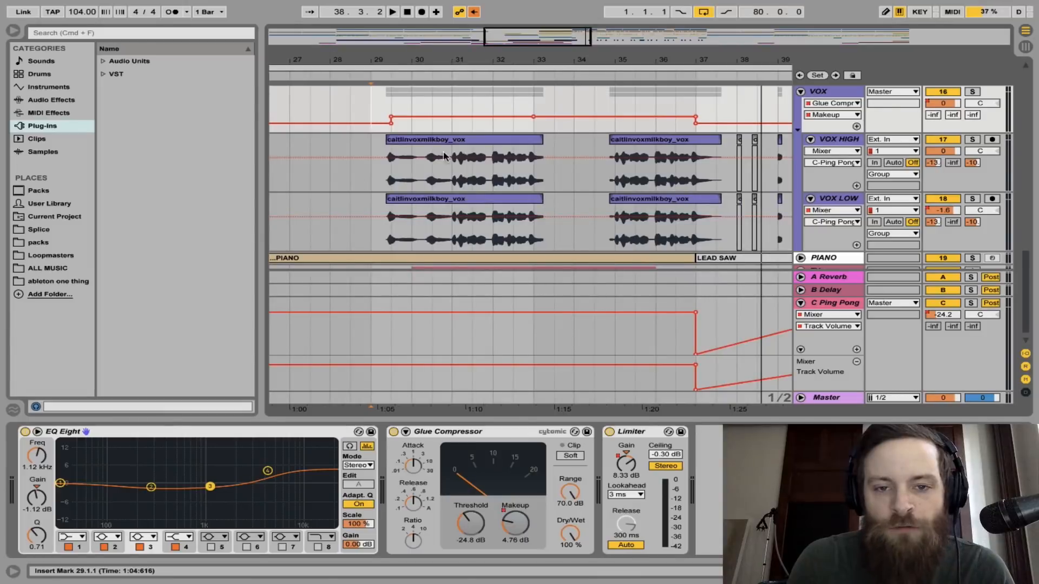
pyautogui.rightClick(626, 461)
pyautogui.click(640, 466)
pyautogui.moveTo(607, 53); pyautogui.dragTo(604, 23)
pyautogui.hscroll(-5, 710, 146)
pyautogui.scroll(-1, 711, 147)
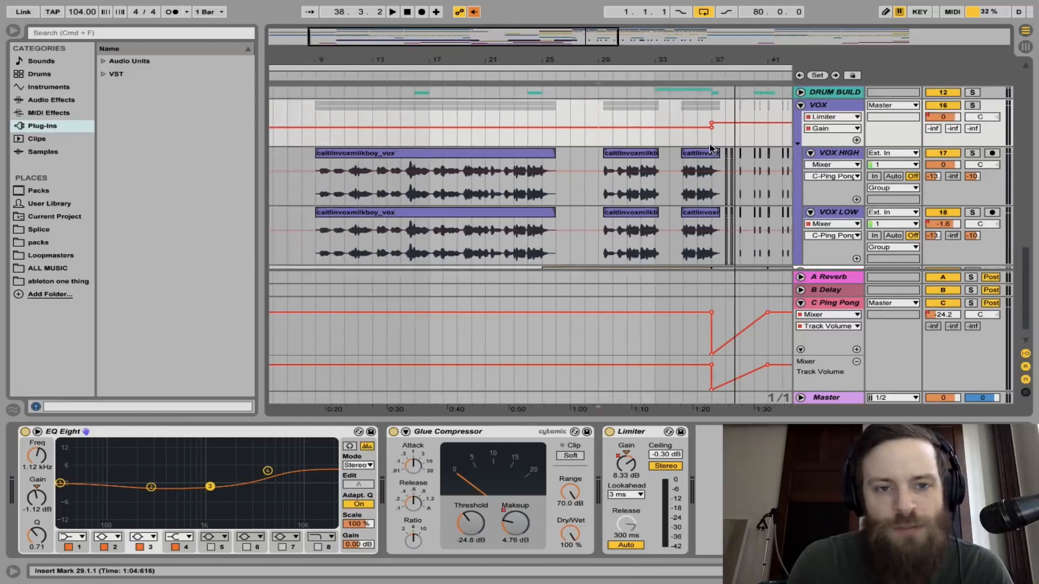